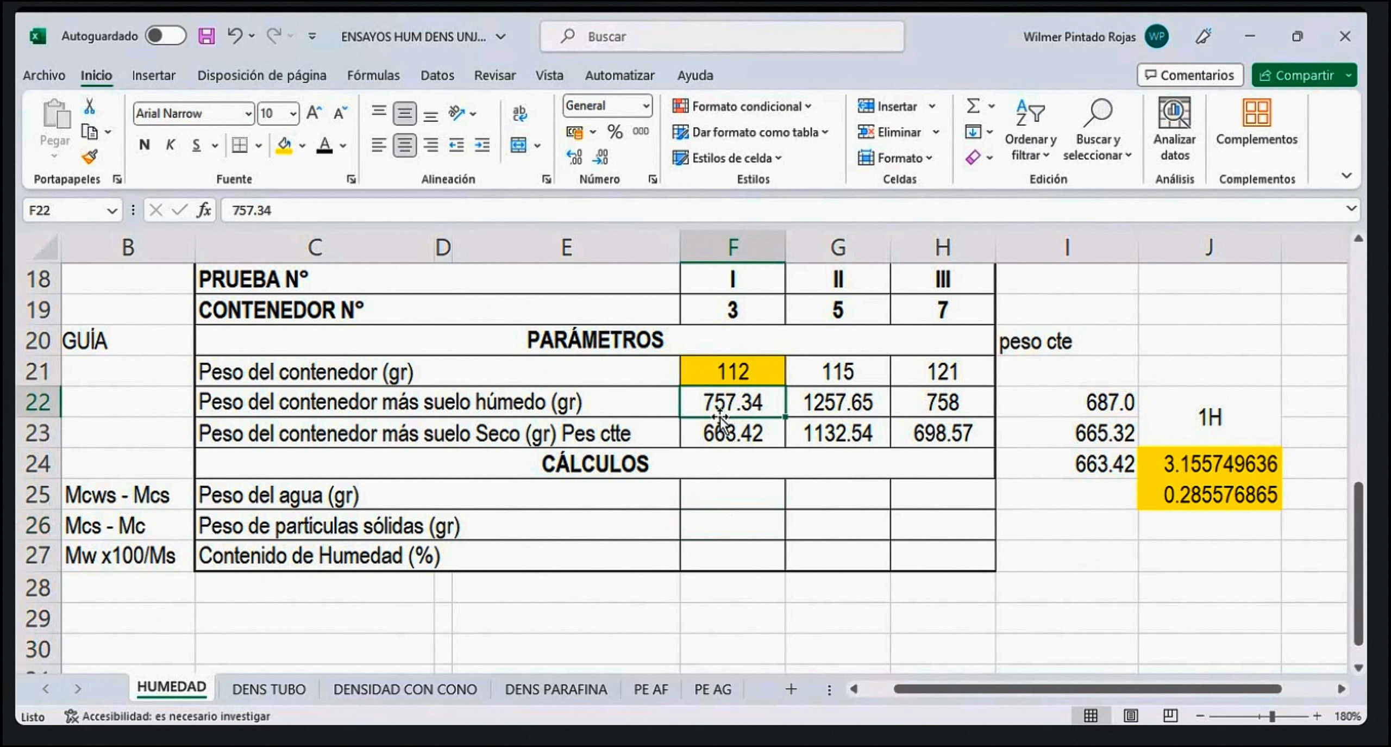
Step: Fill cell F22, the container plus wet soil weight of test I, with a medium blue theme colour and save the workbook
left_click(304, 152)
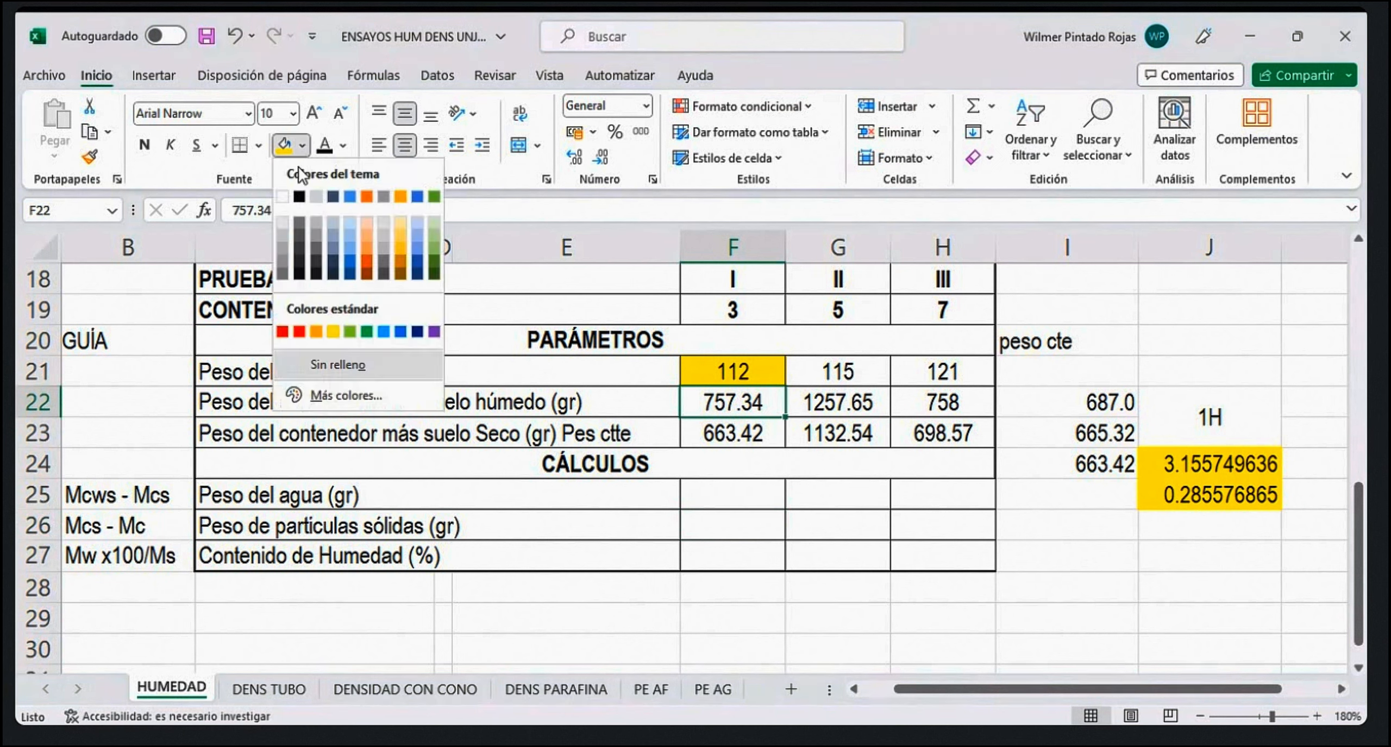
left_click(419, 245)
left_click(733, 488)
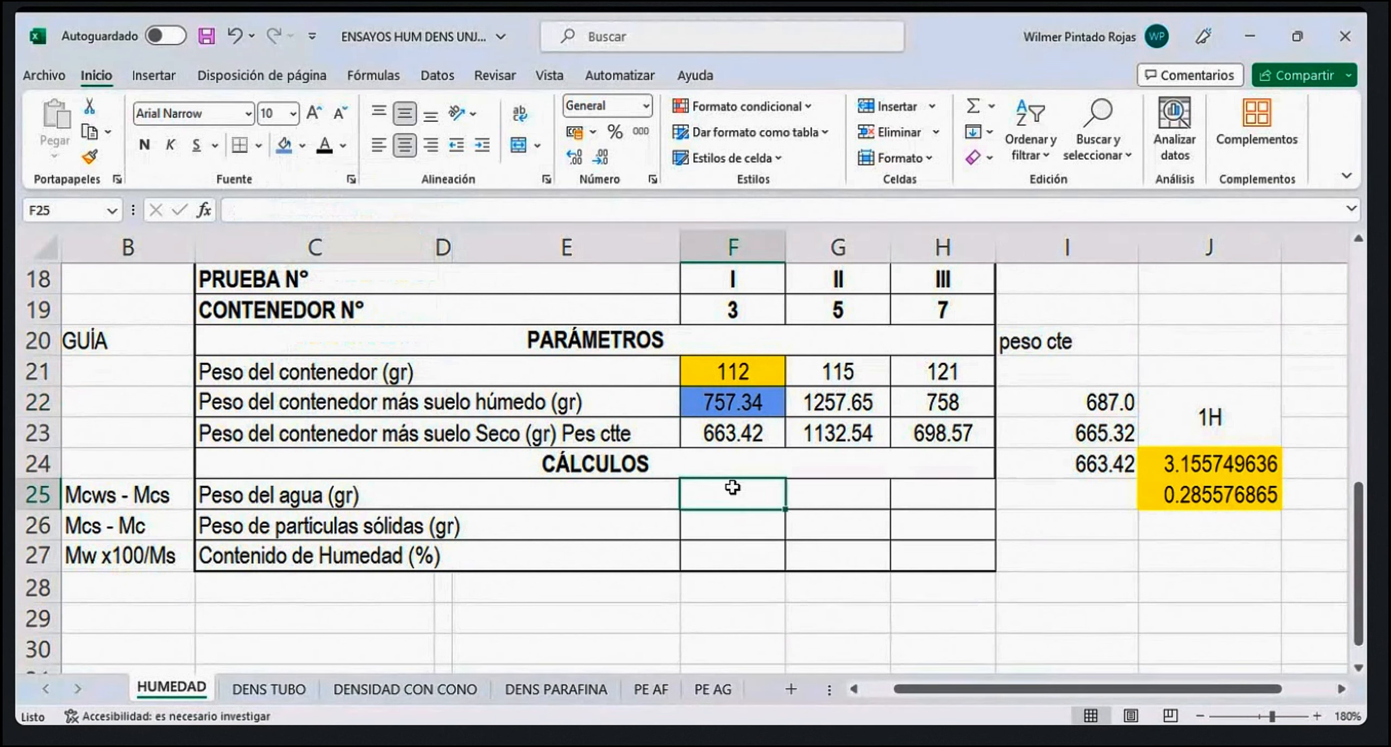
left_click(219, 31)
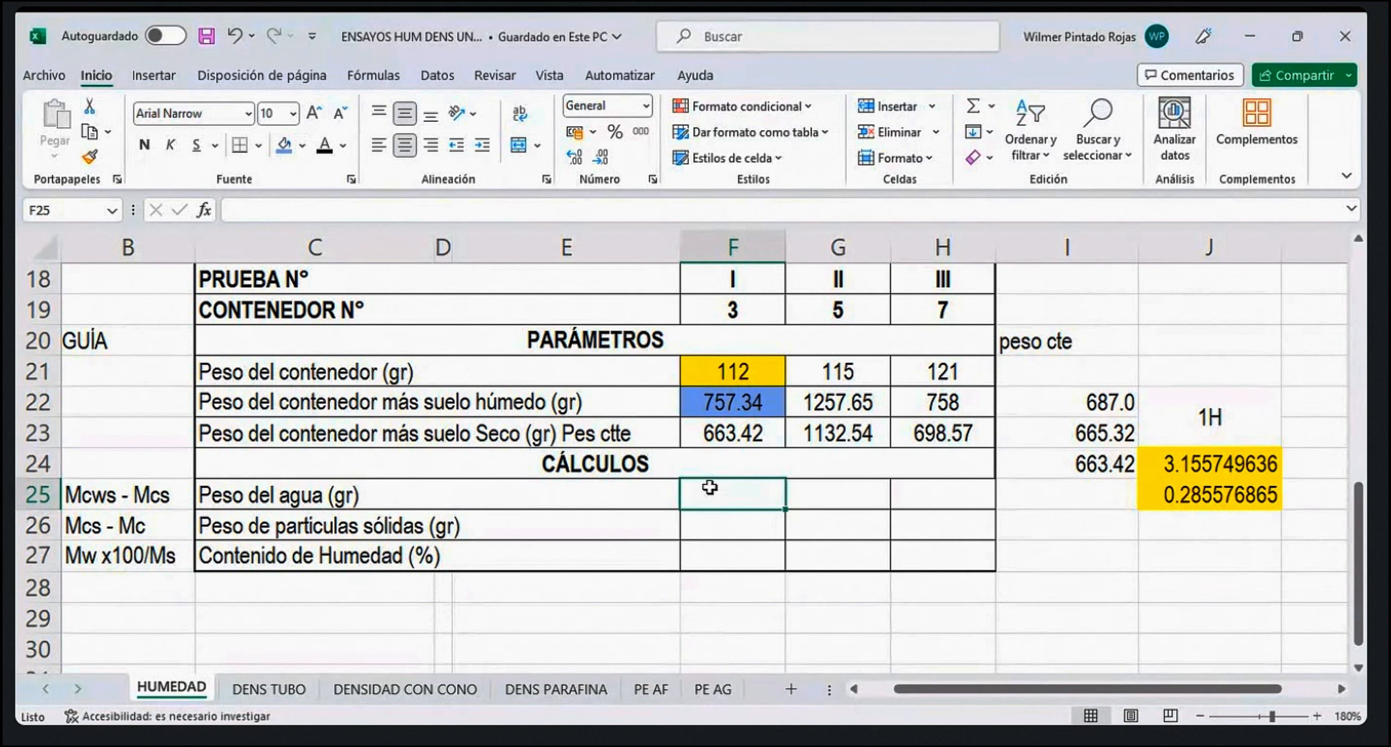
Step: Review test I's wet and dry soil weights and the constant-weight percentage checks in J24:J25
left_click(747, 430)
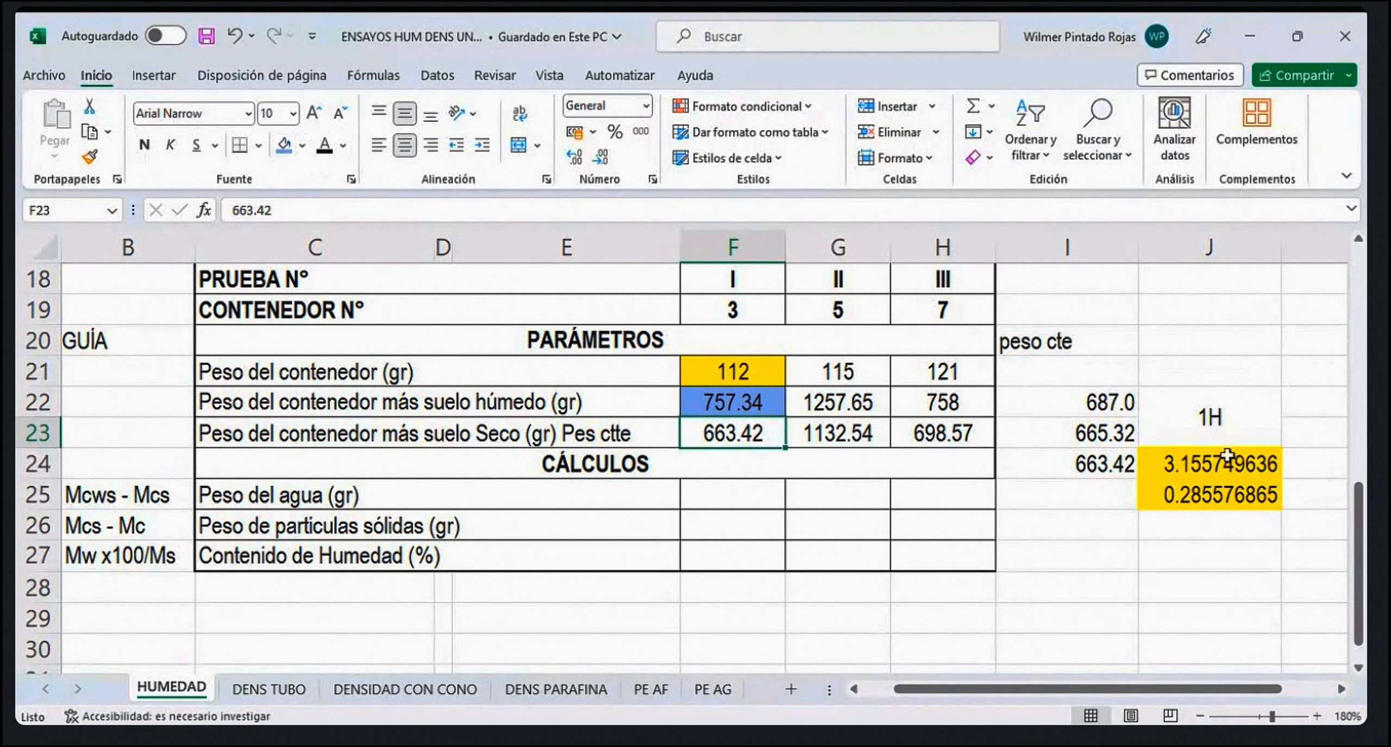
left_click(1199, 475)
left_click_drag(1199, 475, 1201, 492)
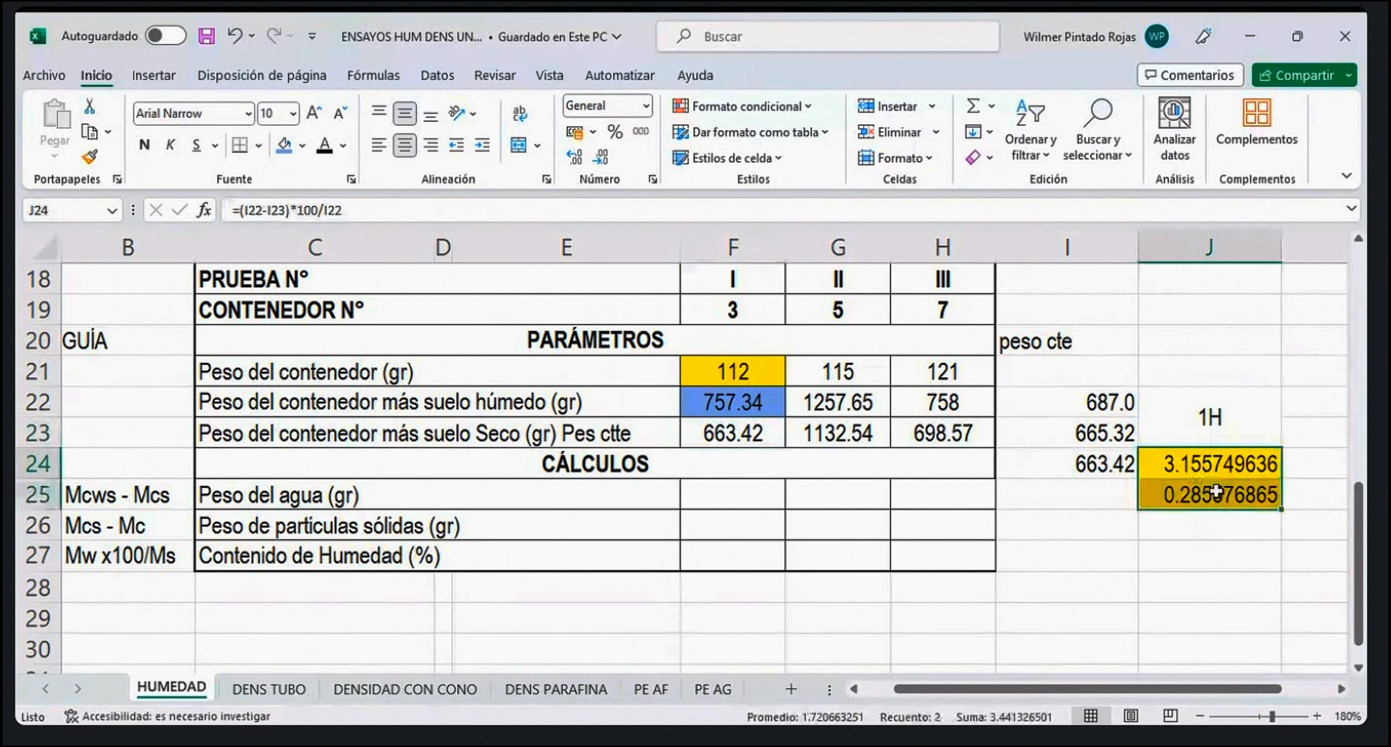
left_click(1109, 585)
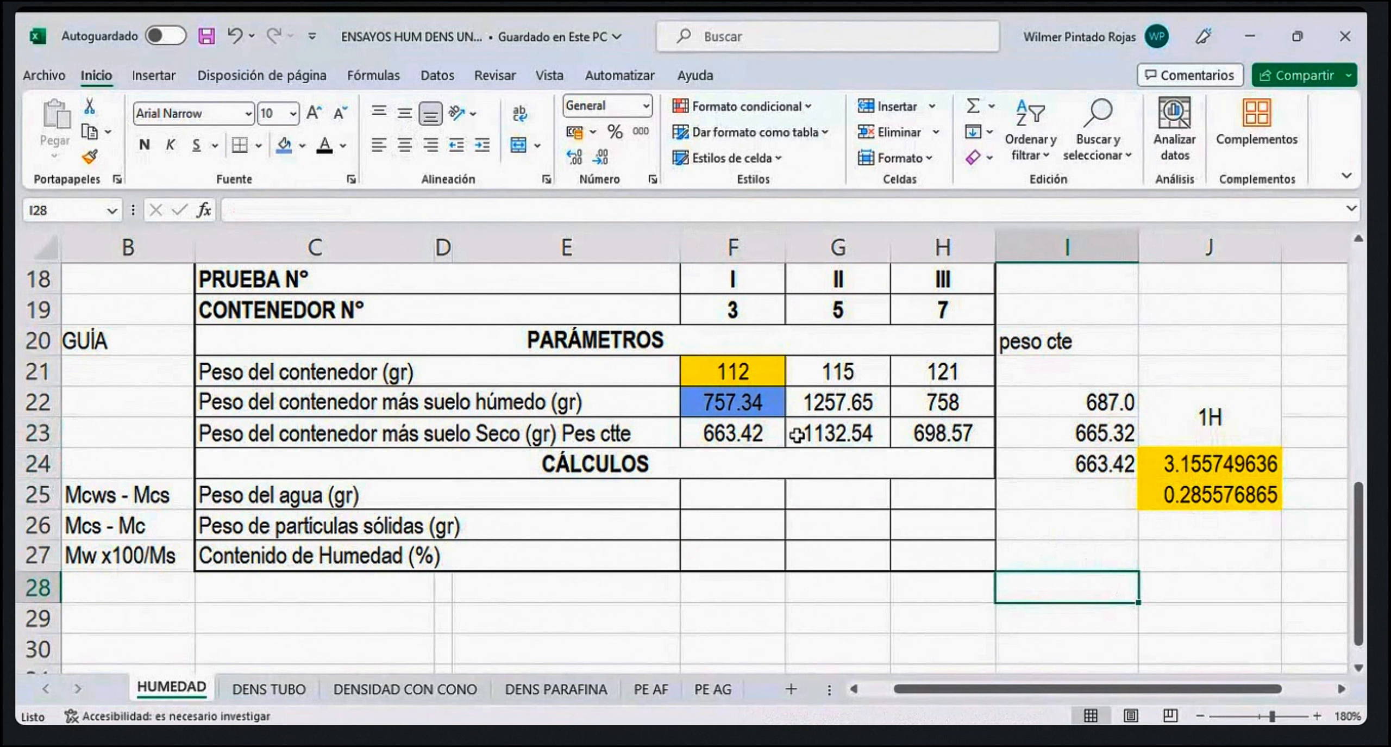
left_click(754, 403)
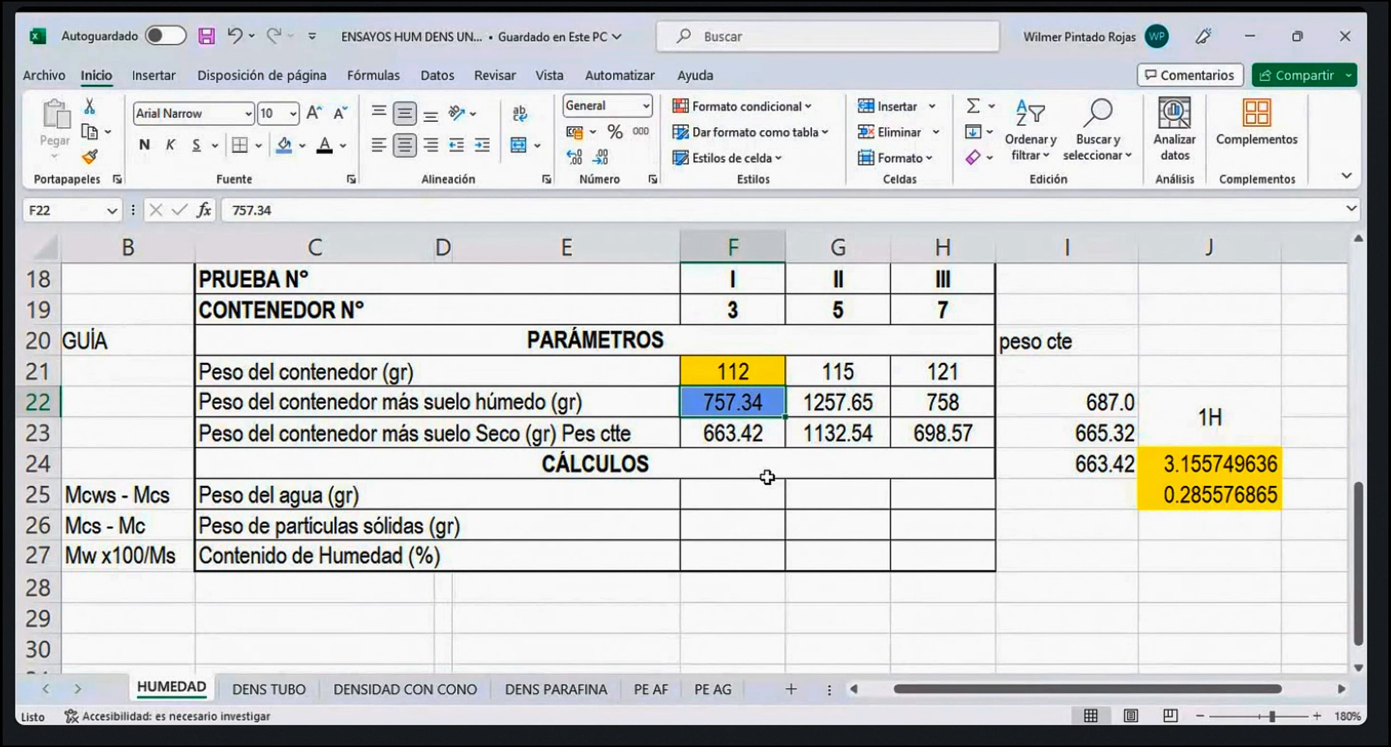
Step: Fill cell I22, the first constant-weight reading, with the standard light blue colour
left_click(1115, 409)
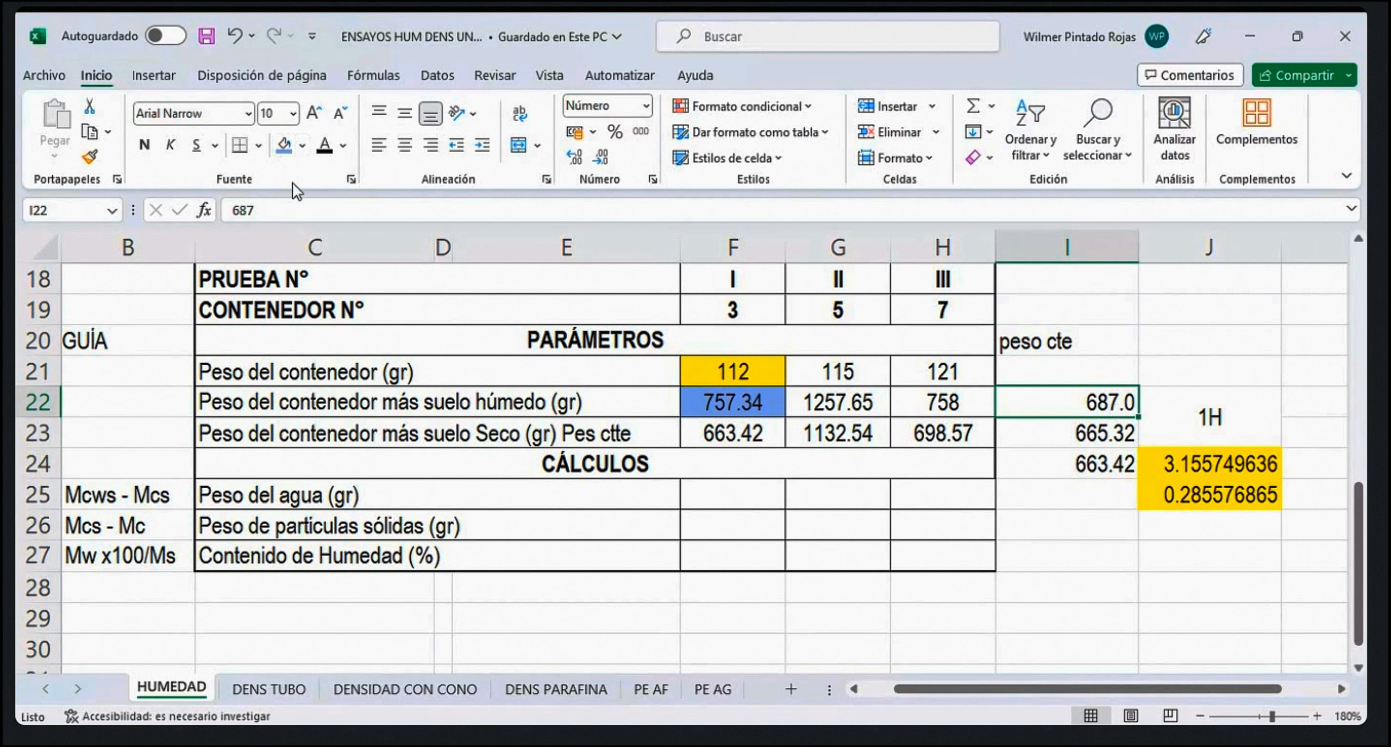
left_click(302, 145)
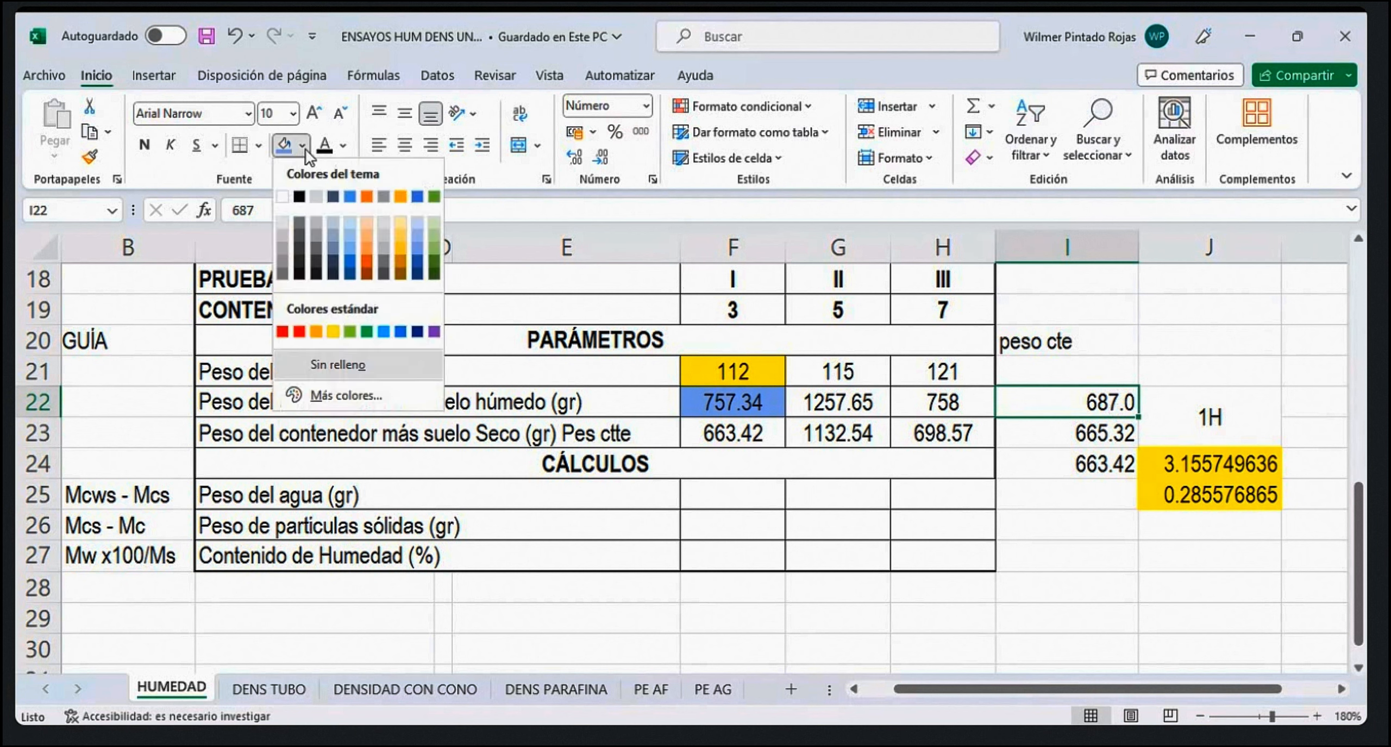
left_click(380, 332)
left_click(1111, 567)
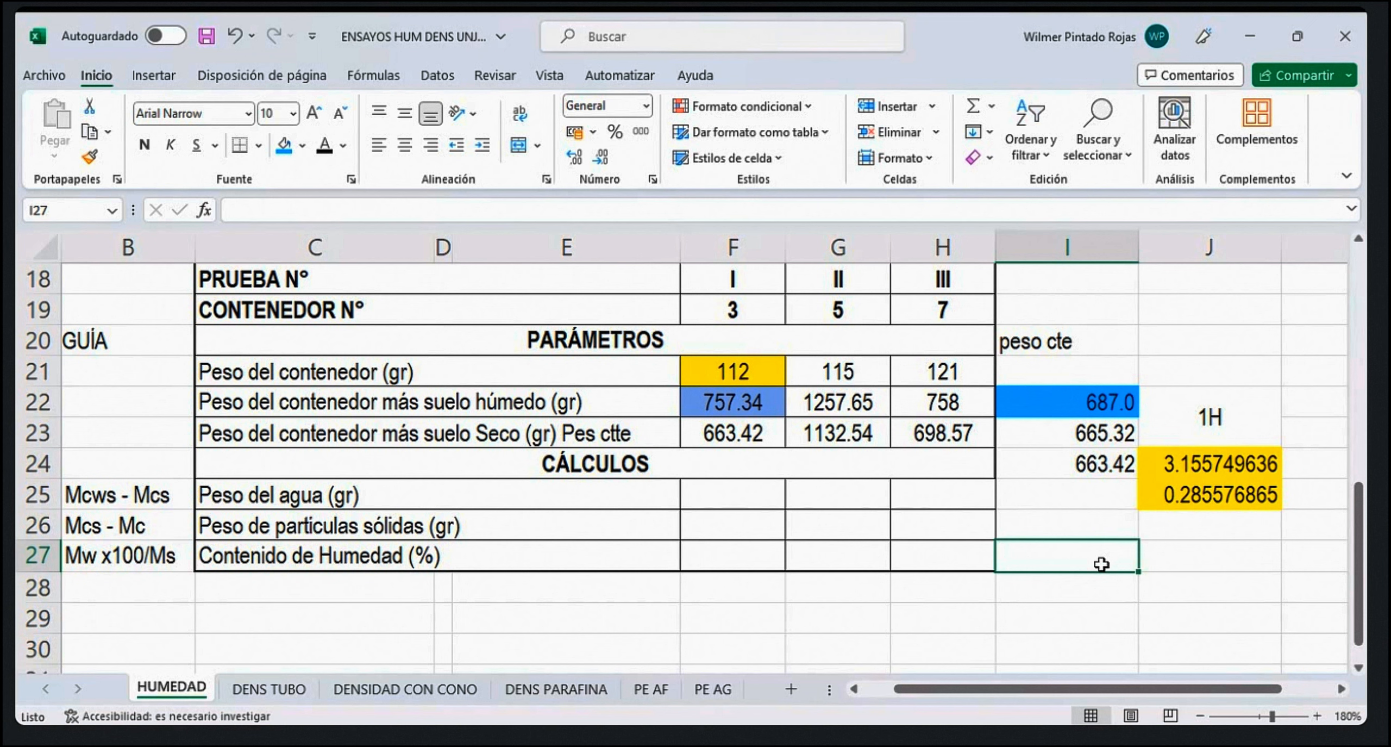
Step: Fill cell I23, the second constant-weight reading, with the same light blue and save the workbook
left_click(1106, 435)
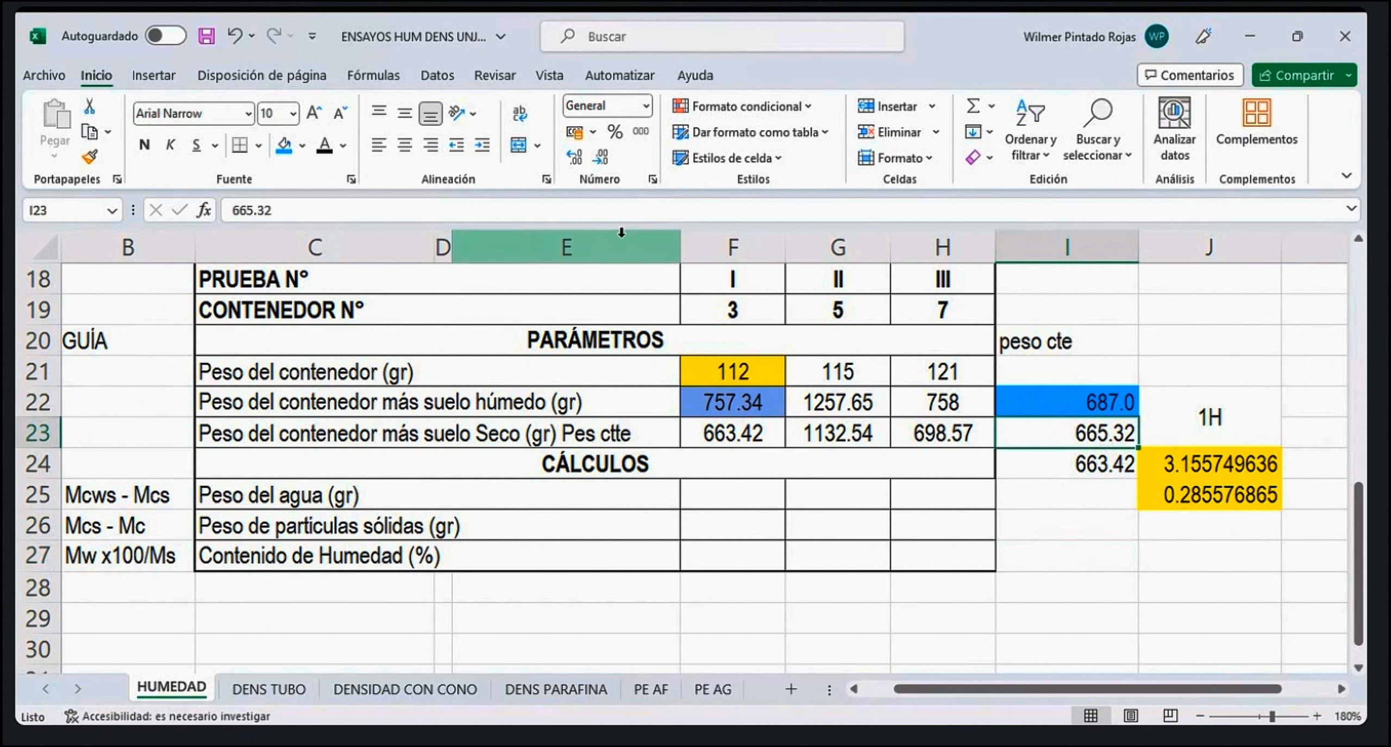
left_click(280, 145)
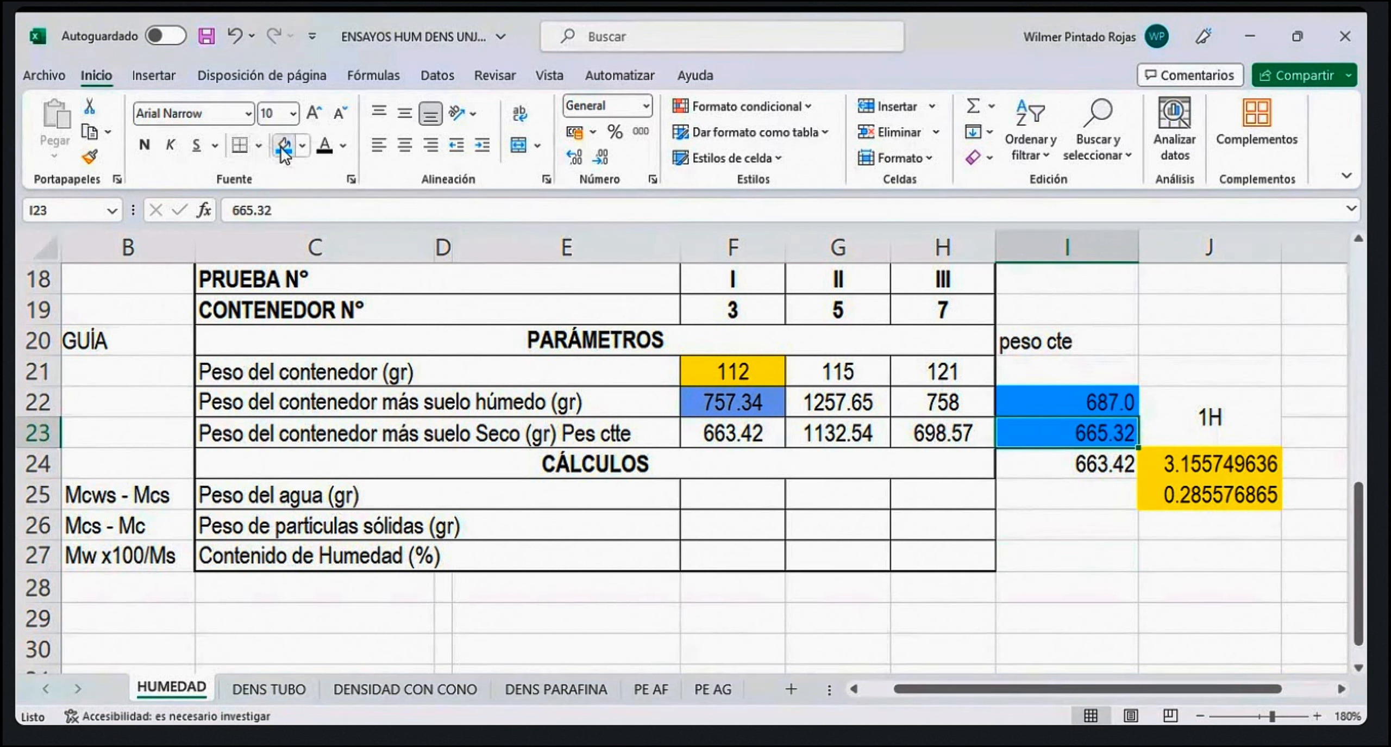
left_click(206, 36)
left_click(642, 309)
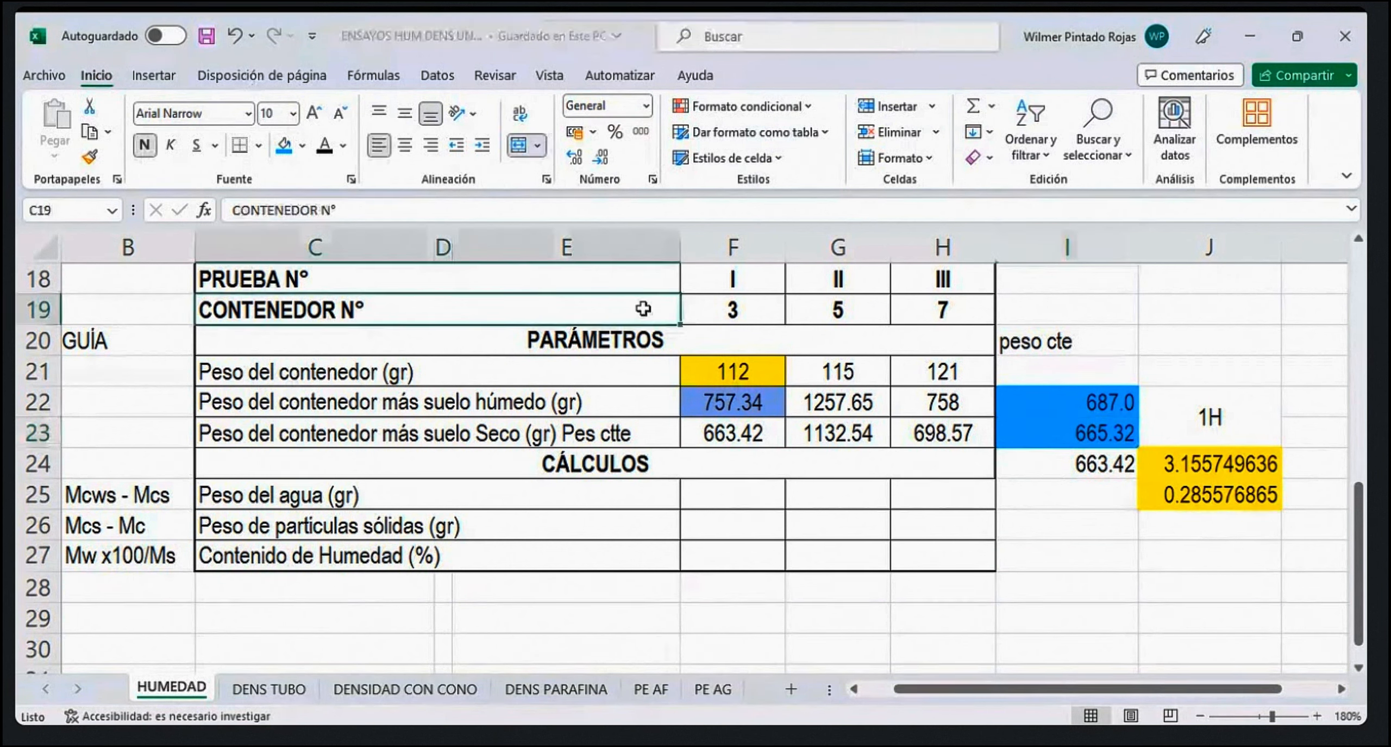
Step: Examine the 1H interval, the third reading in I24 and the percentage formula in J24
left_click(1133, 530)
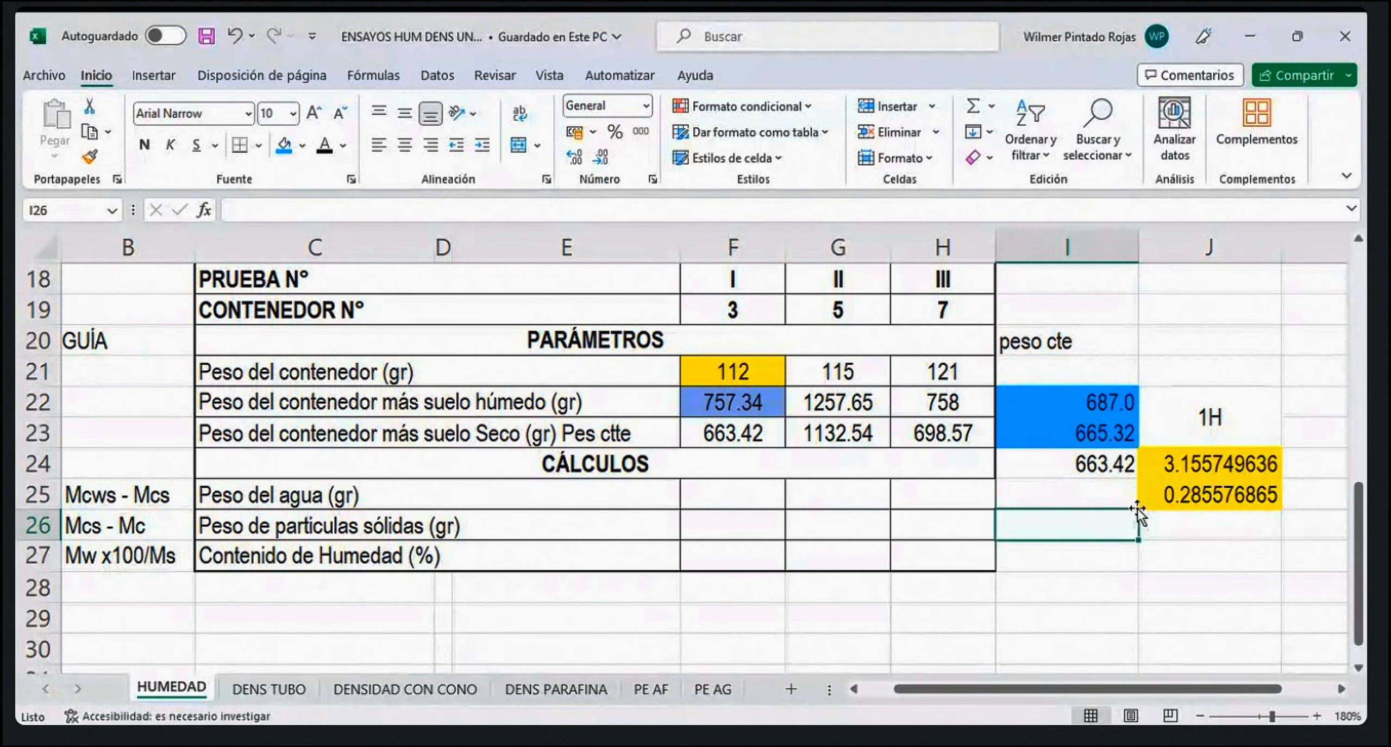
left_click(1205, 425)
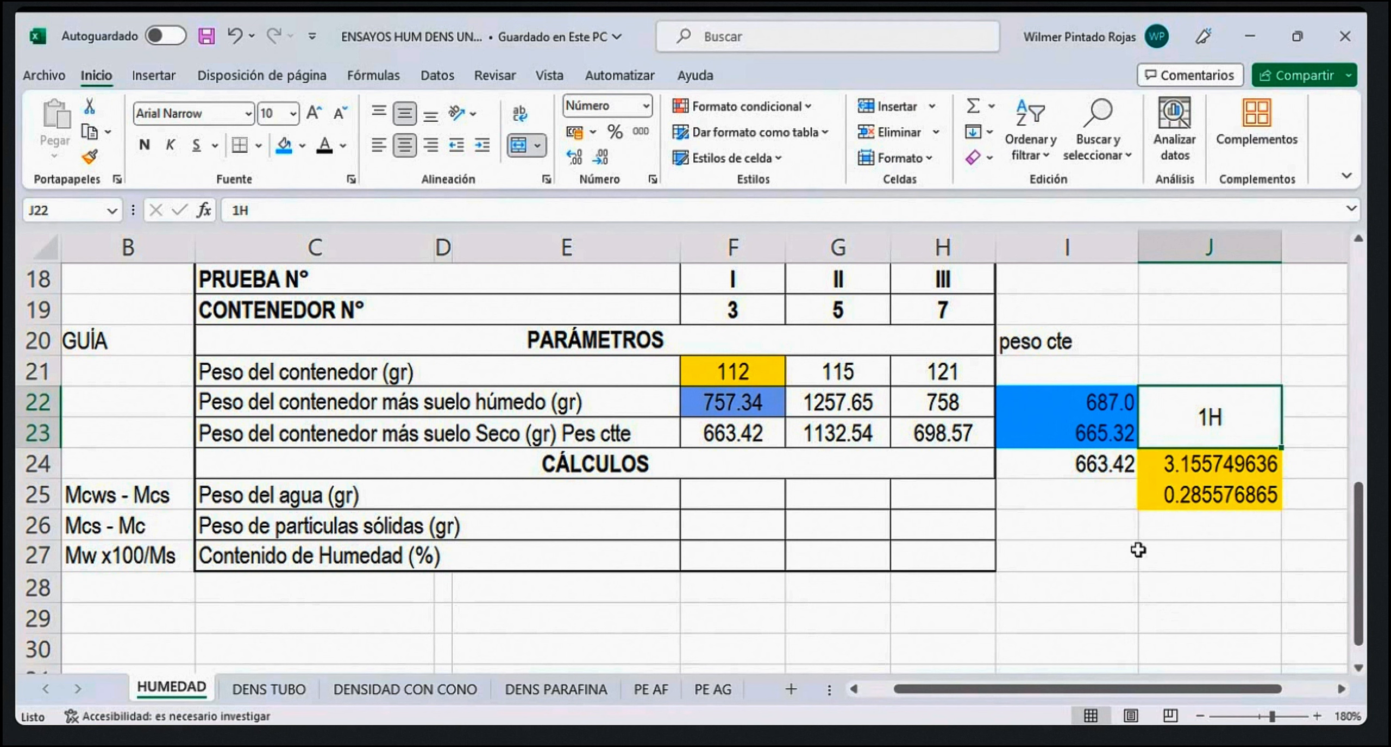
left_click(1110, 465)
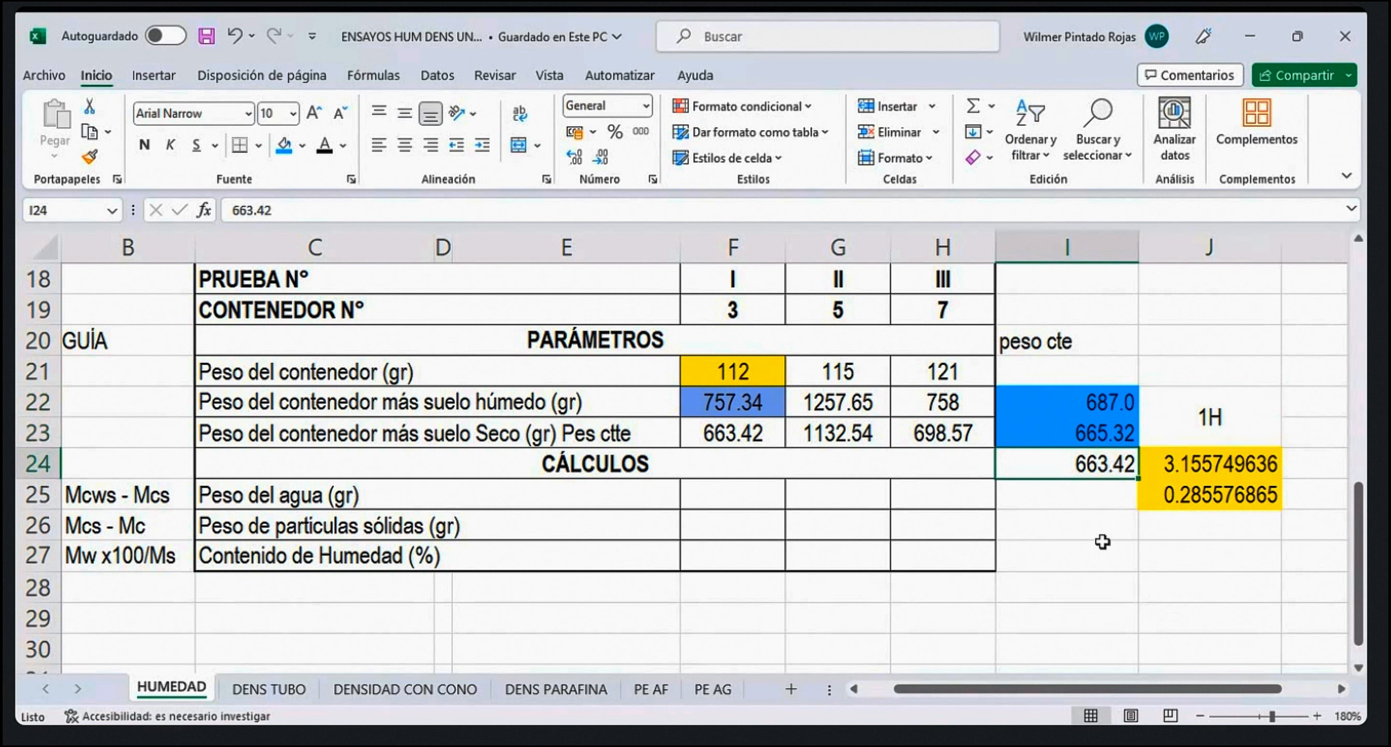
left_click(1181, 482)
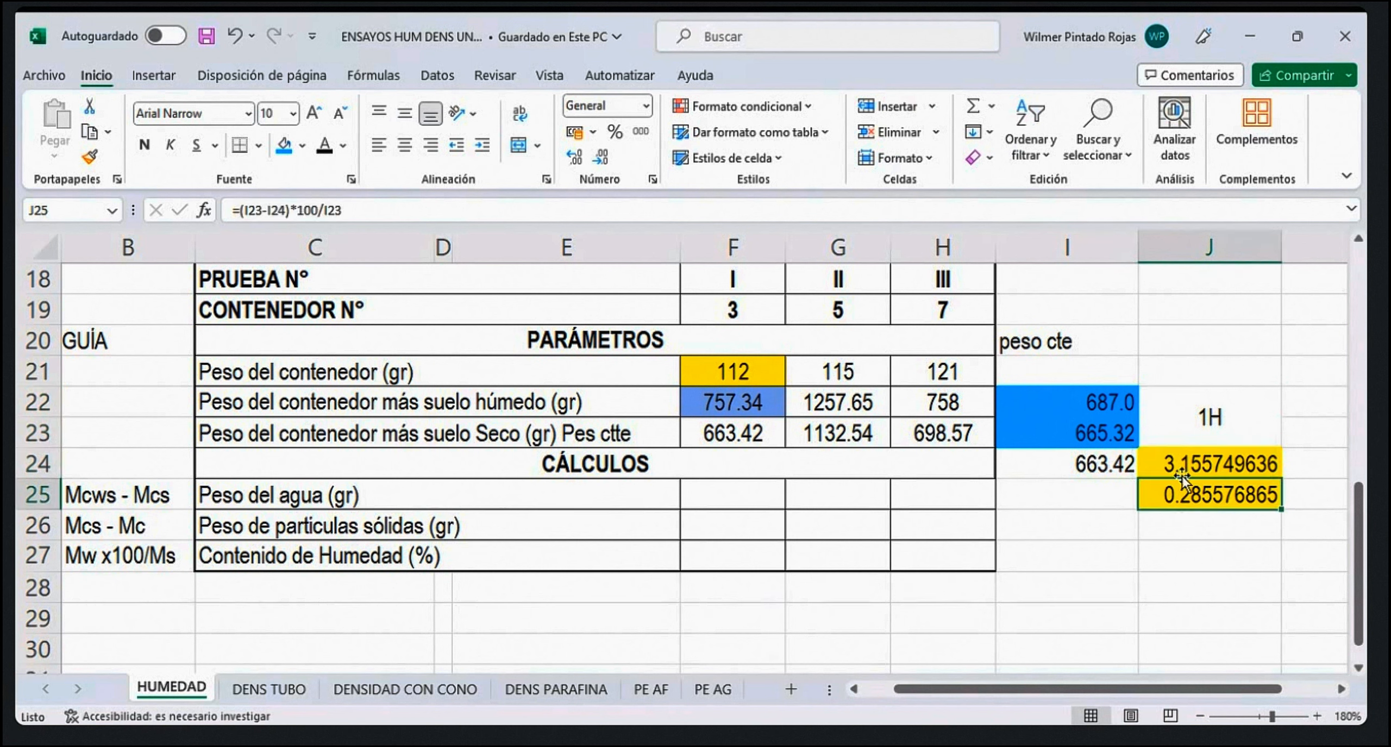
double_click(1183, 473)
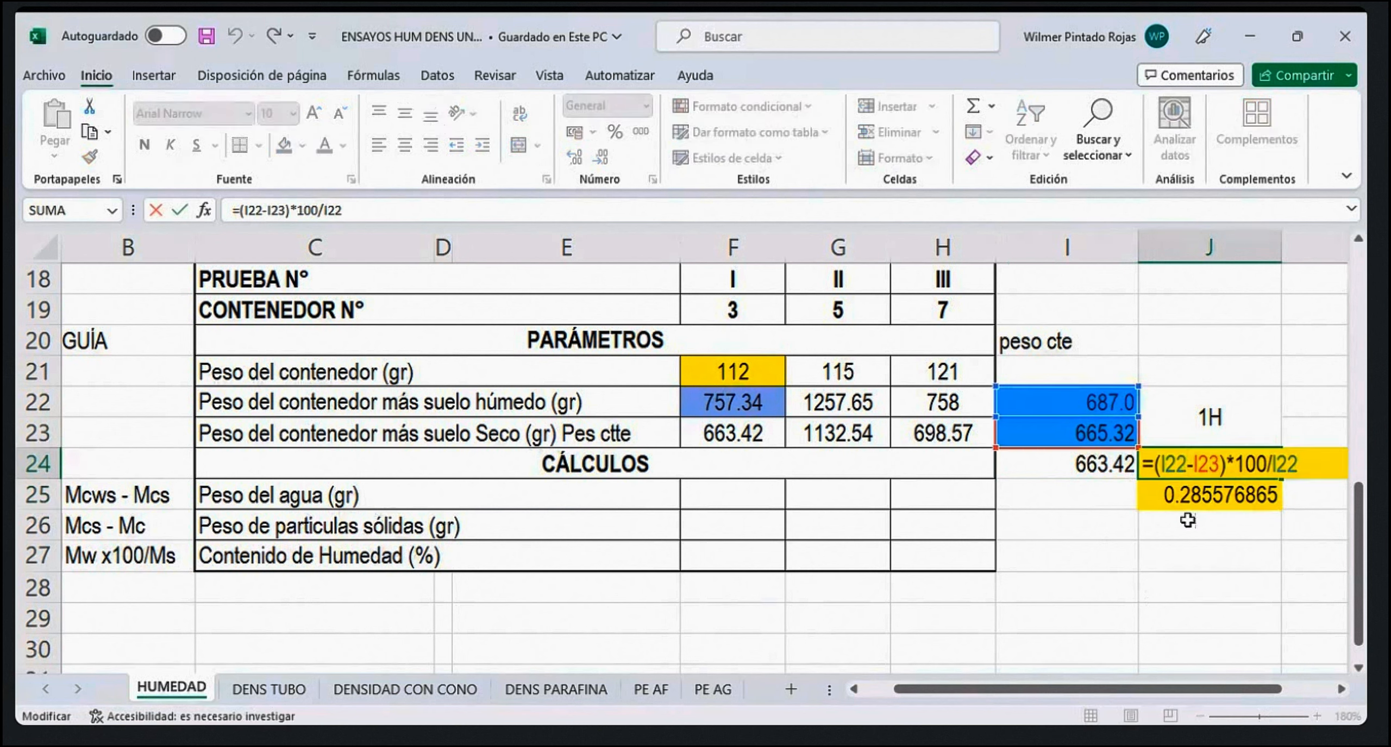
key("Escape")
Step: Fill cell I24, the final constant-weight reading, with dark gray and save the workbook
left_click(1106, 472)
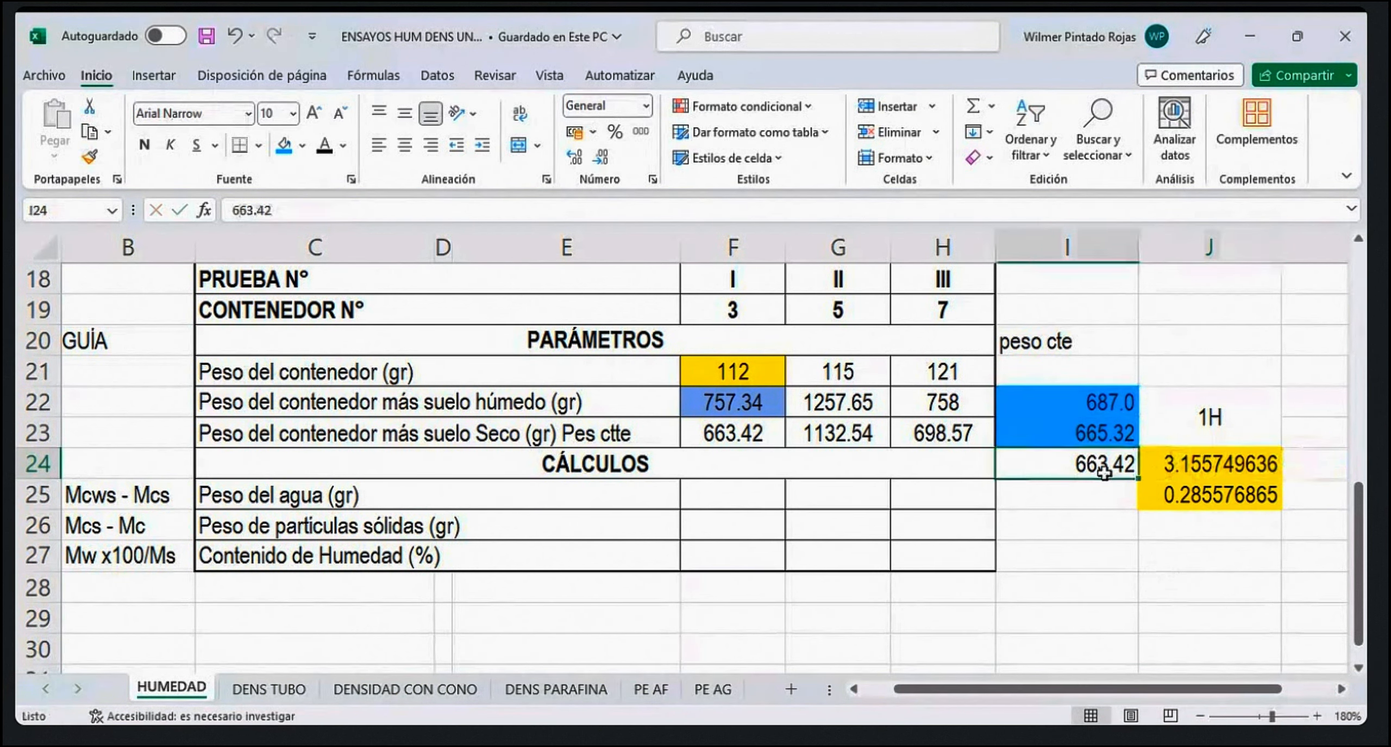
left_click(302, 146)
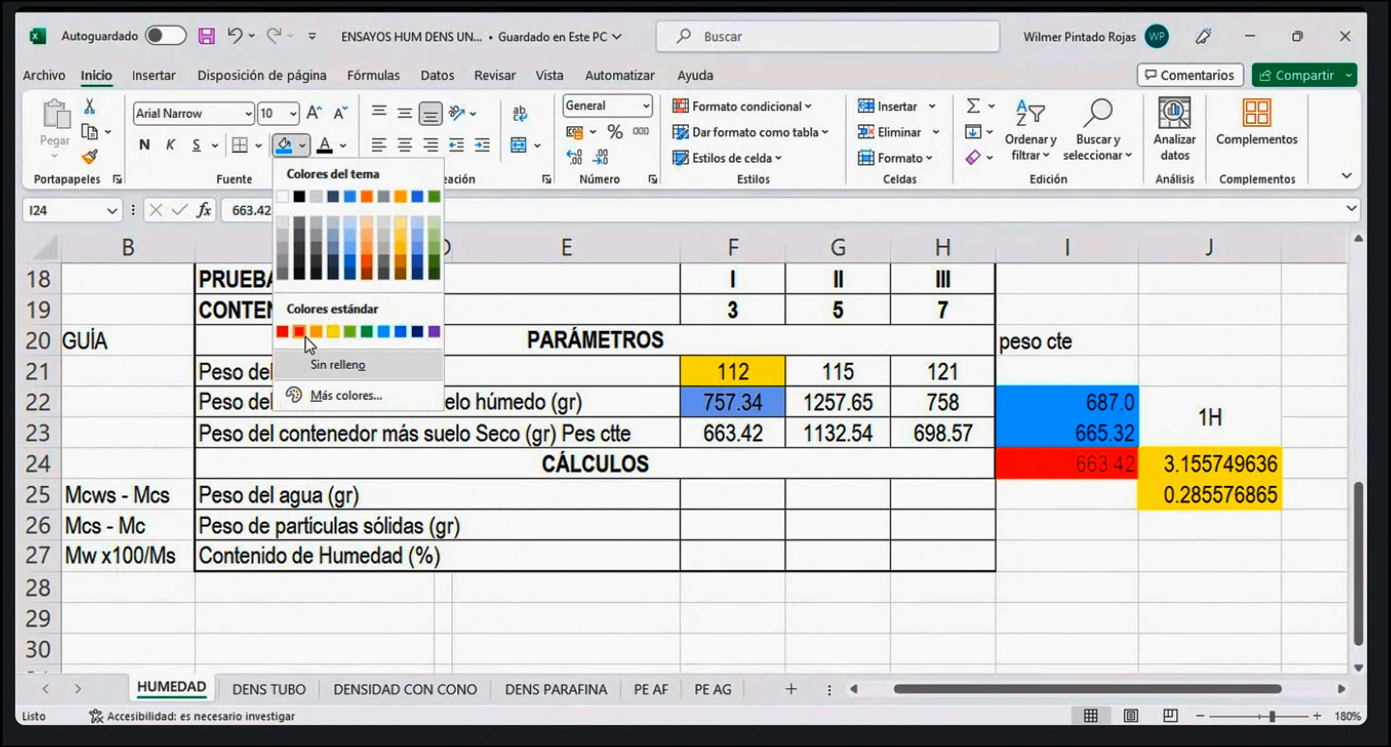
left_click(384, 258)
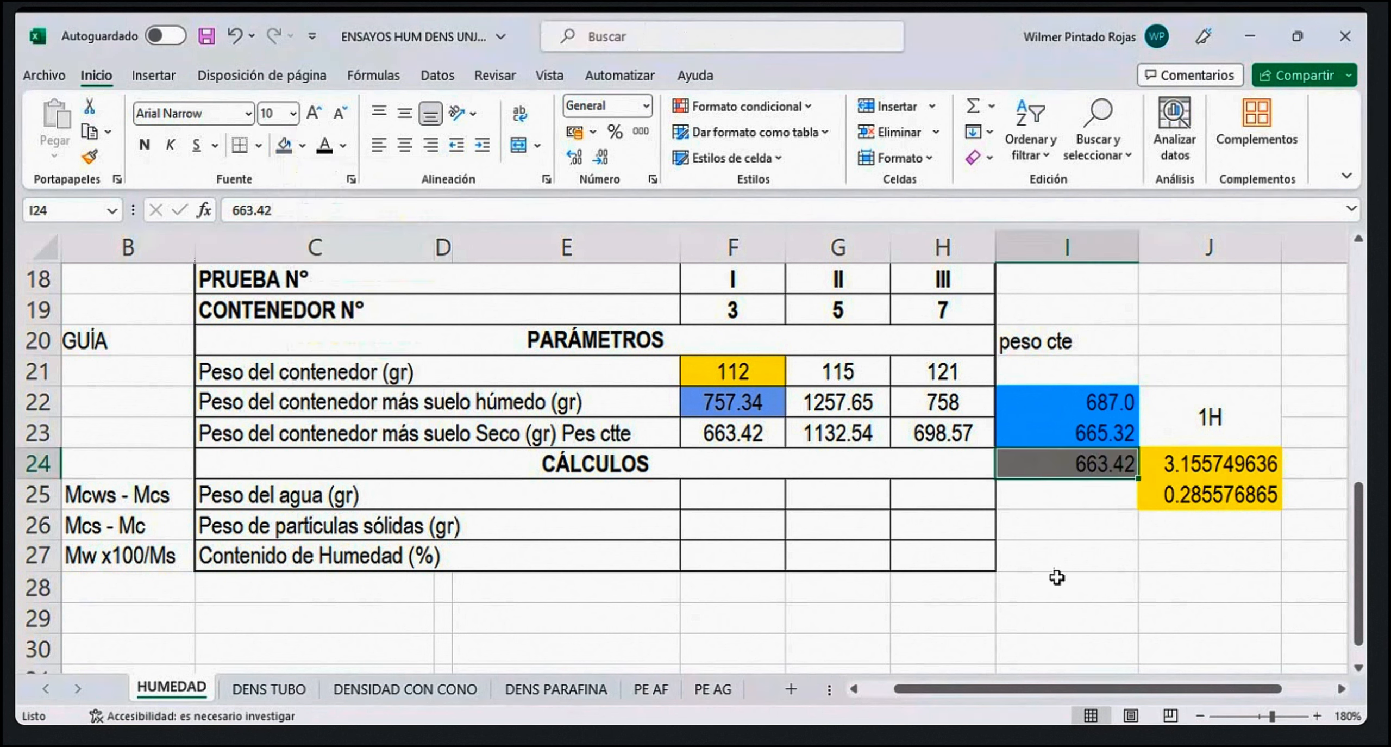
left_click(1059, 586)
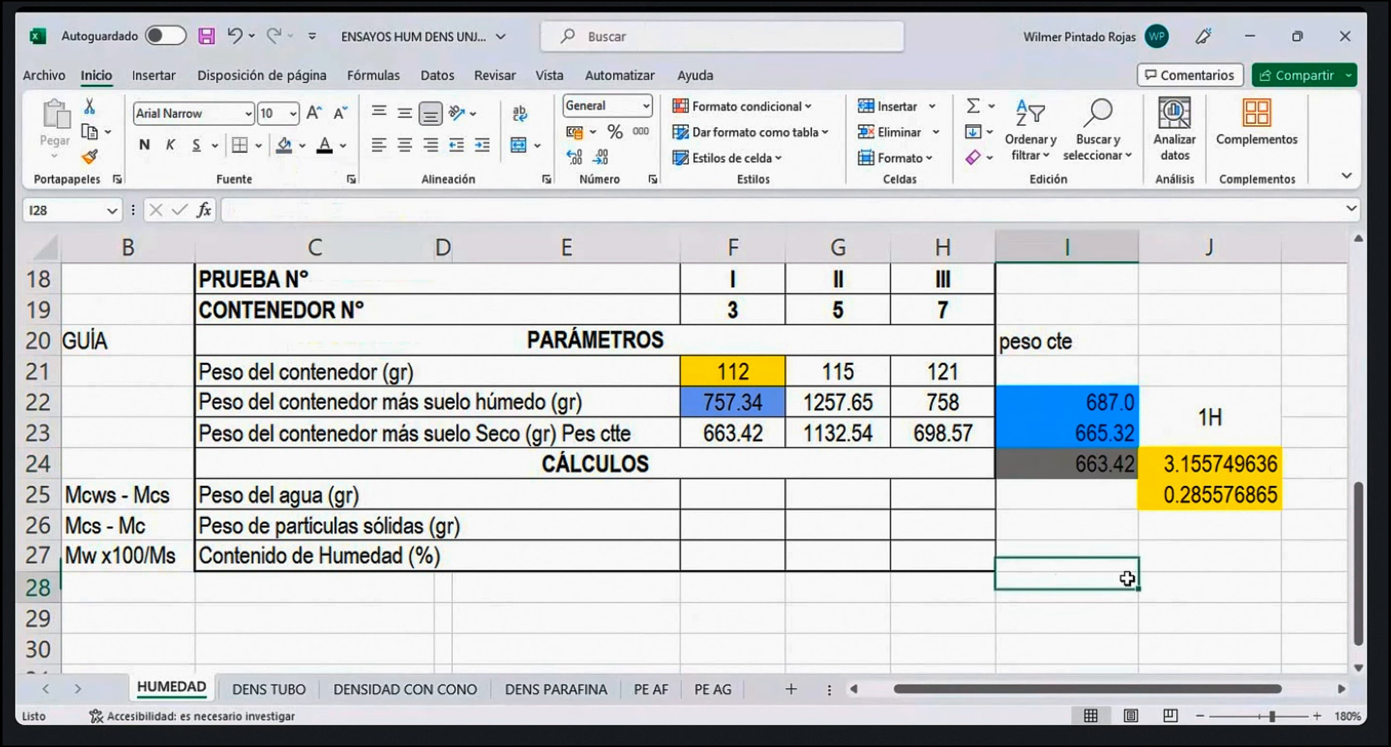
left_click(207, 36)
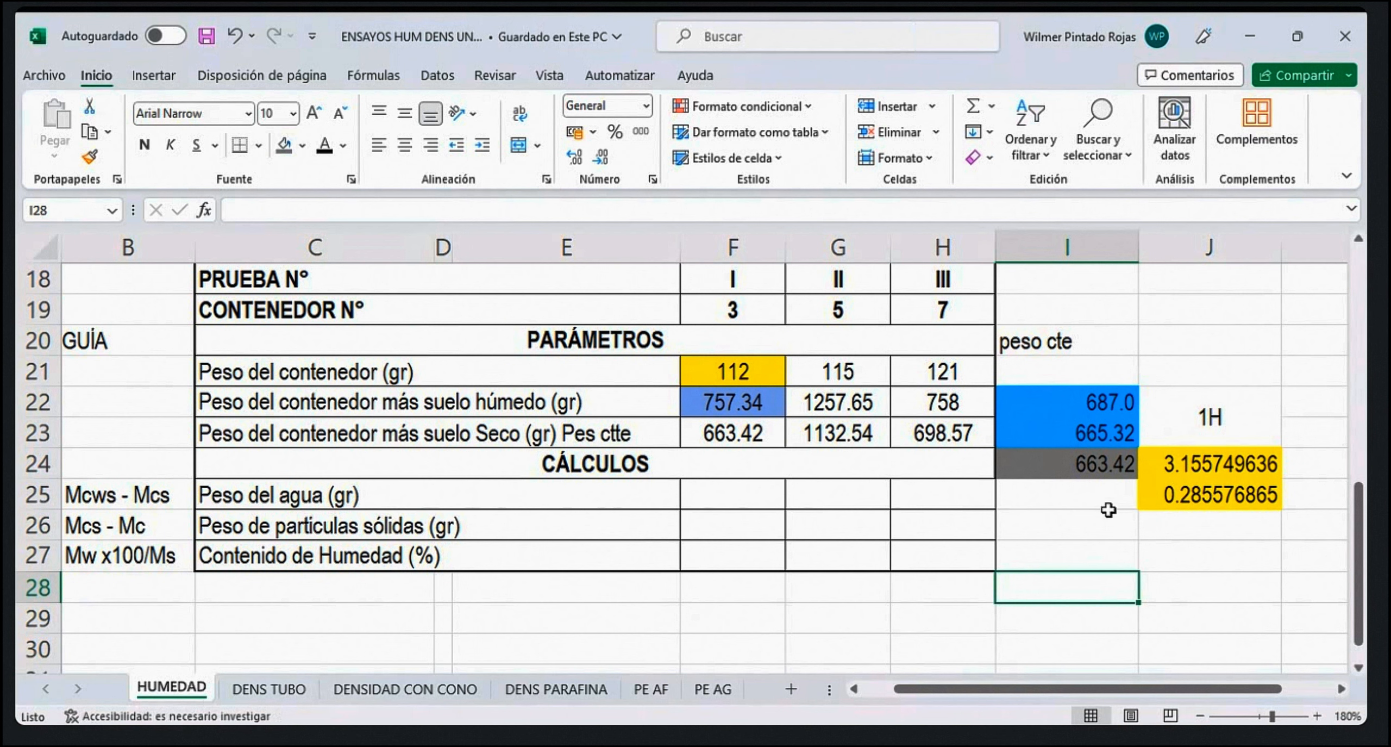
Step: Inspect which cells the percentage-difference formula in J25 refers to, leaving it as it is
left_click(1233, 503)
key("F2")
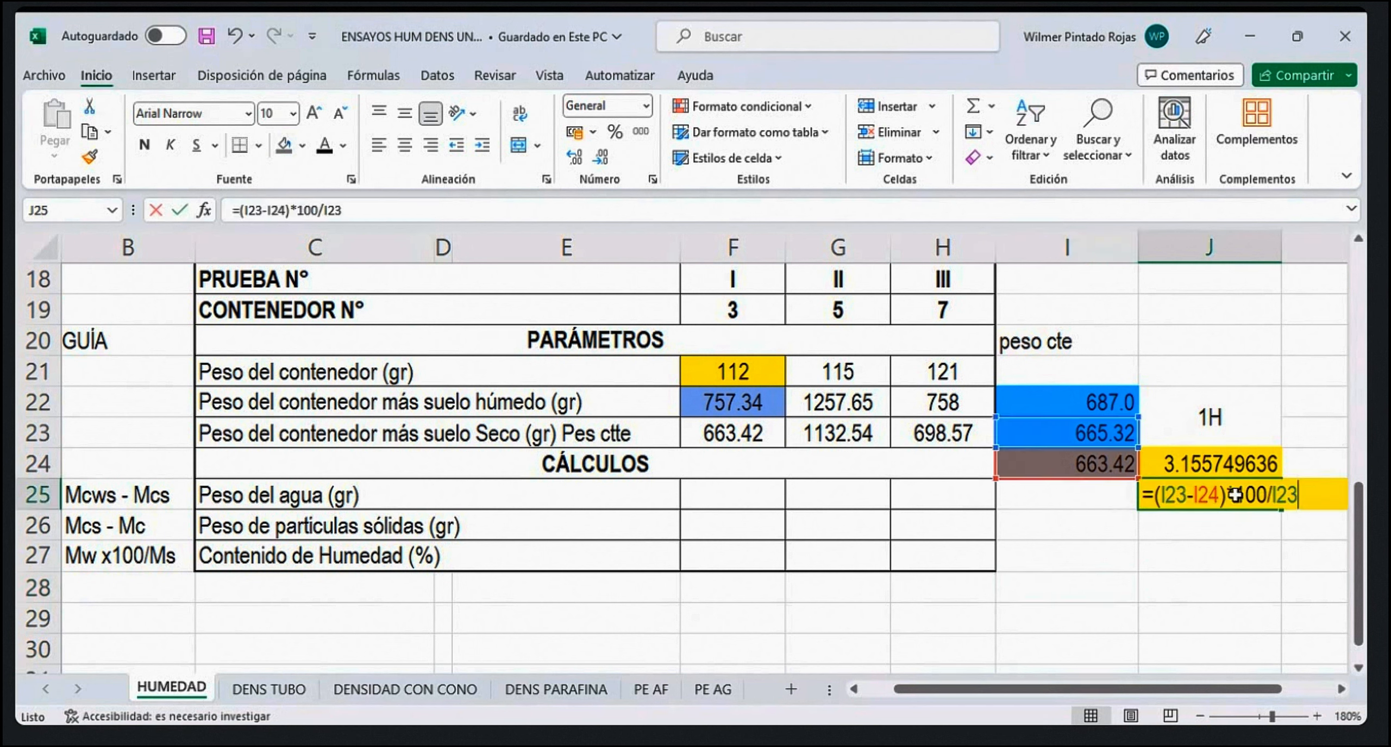
left_click(1234, 495)
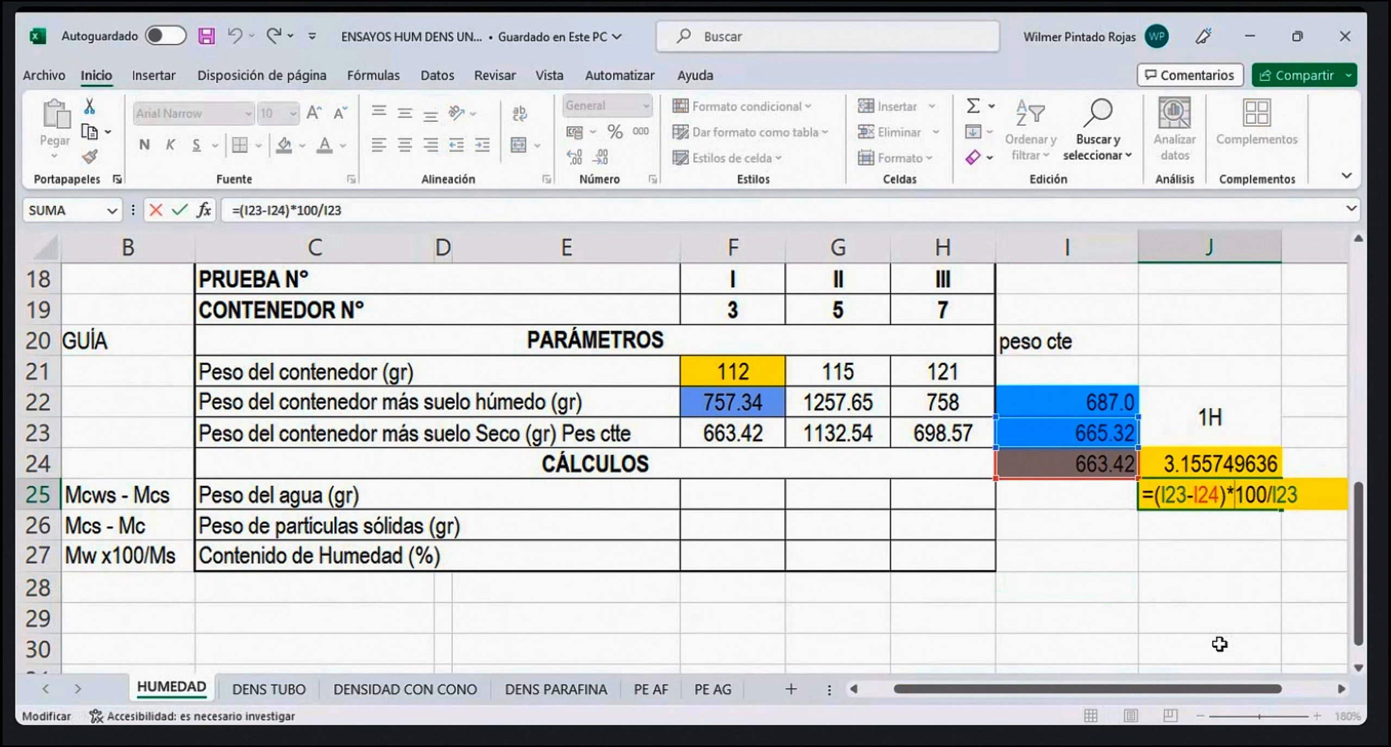
key("Return")
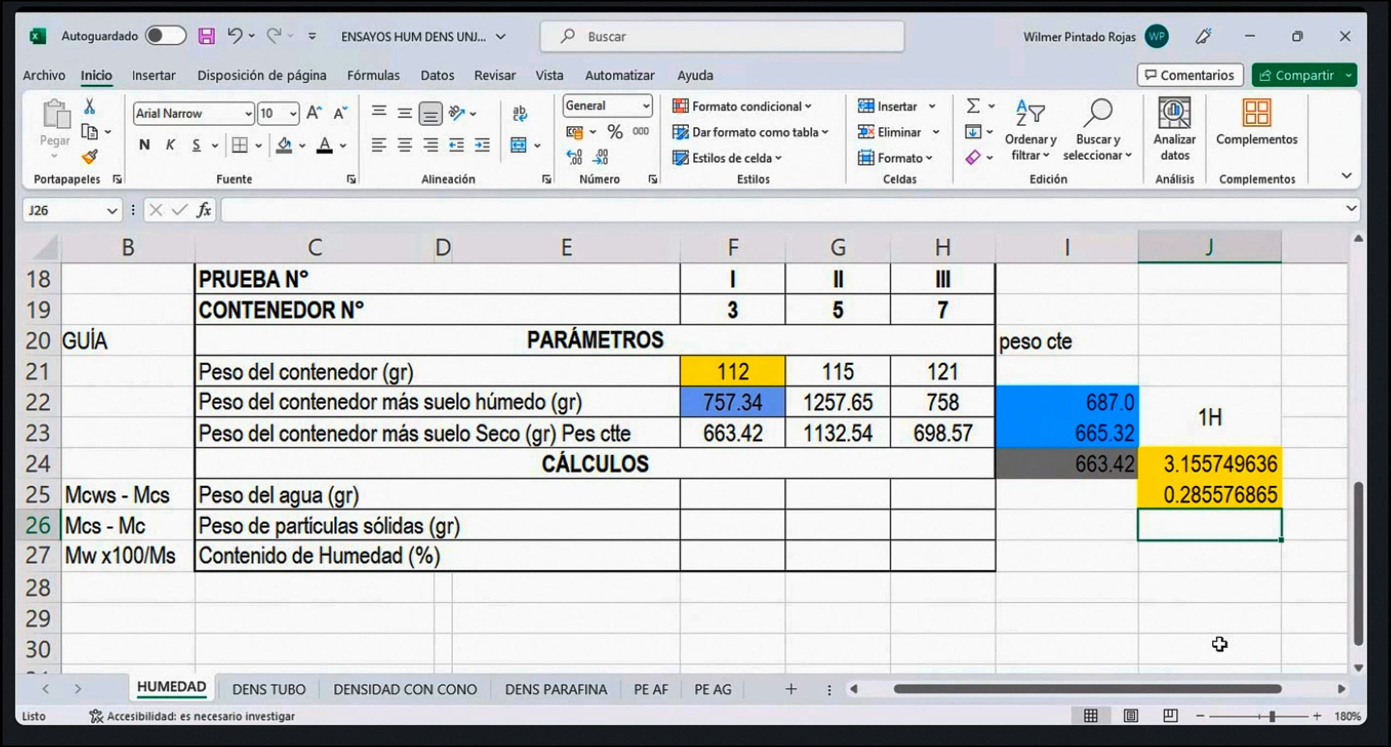
Step: Fill cell F23, the container plus dry soil weight of test I, with the same dark gray
left_click(692, 444)
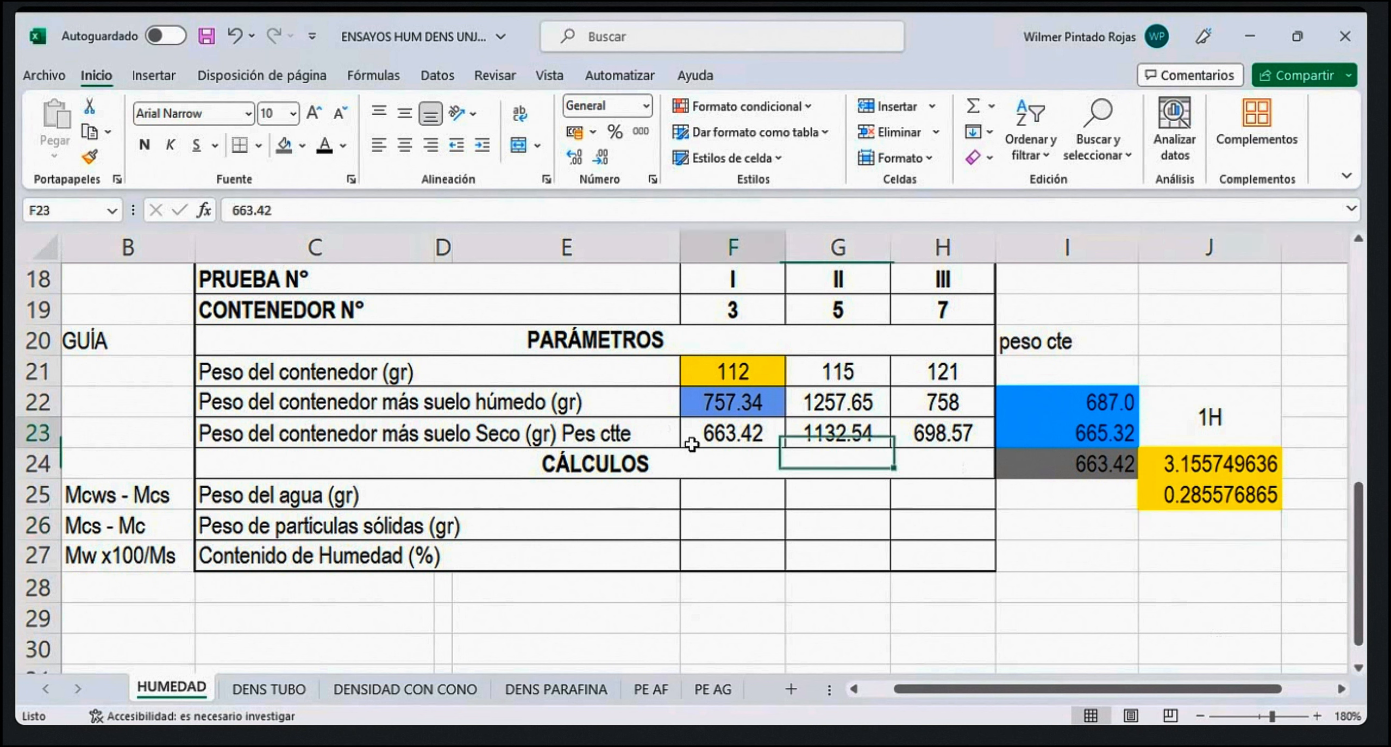
left_click(279, 150)
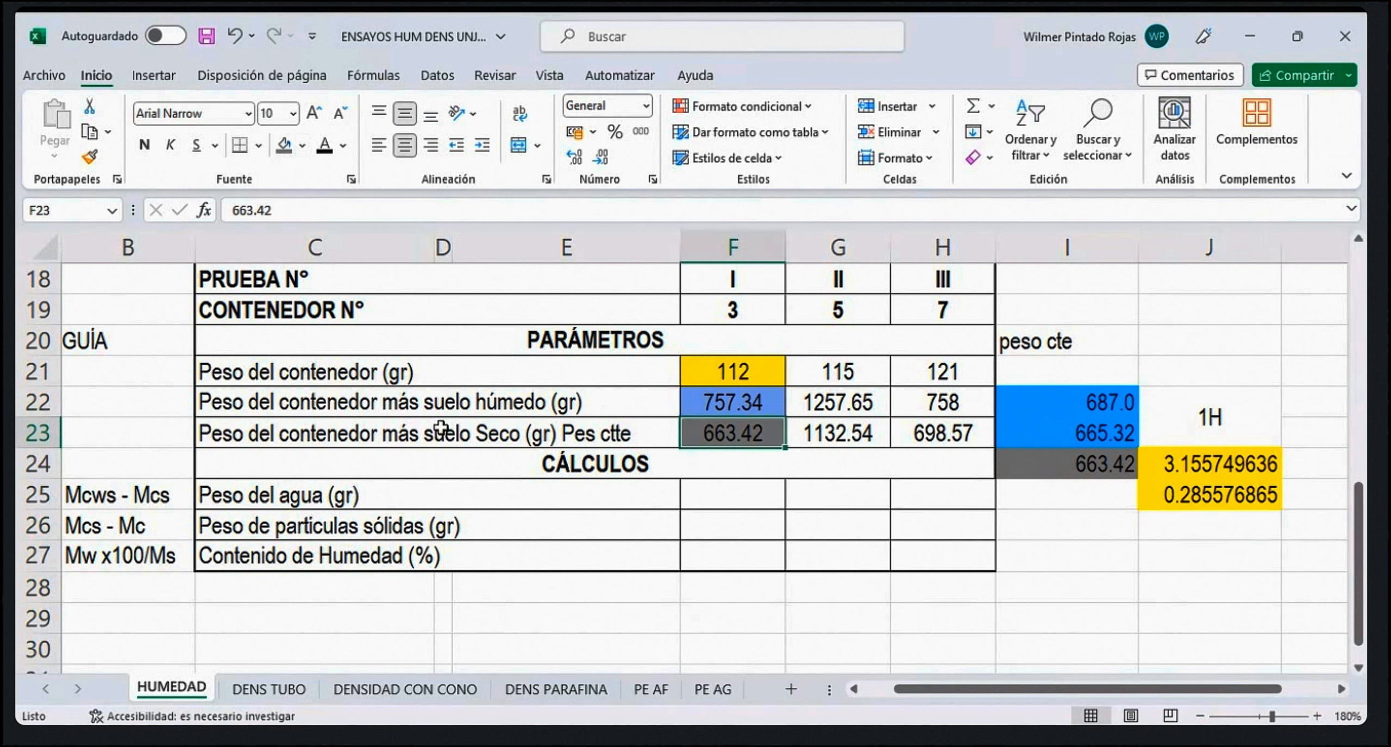
left_click(519, 591)
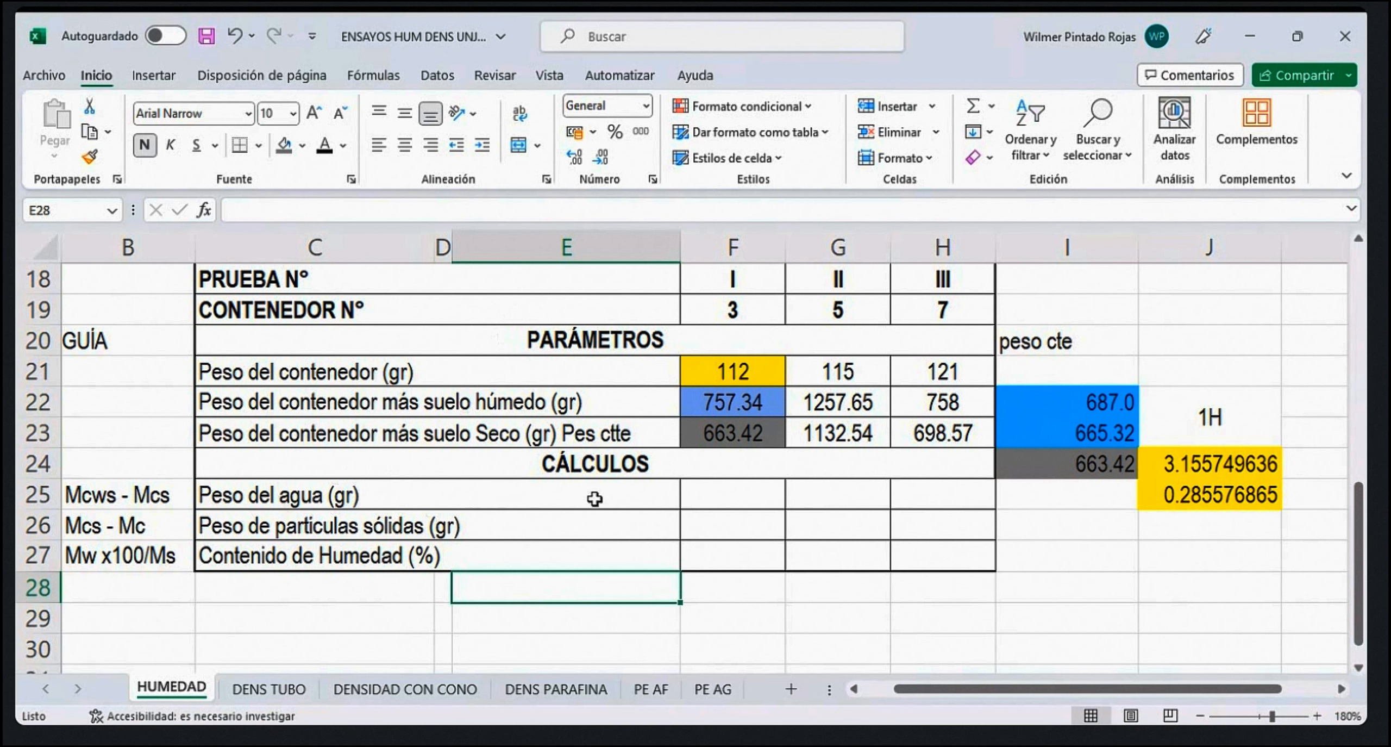
Step: Calculate test I's water weight in F25 with the formula =F22-F23
left_click(728, 495)
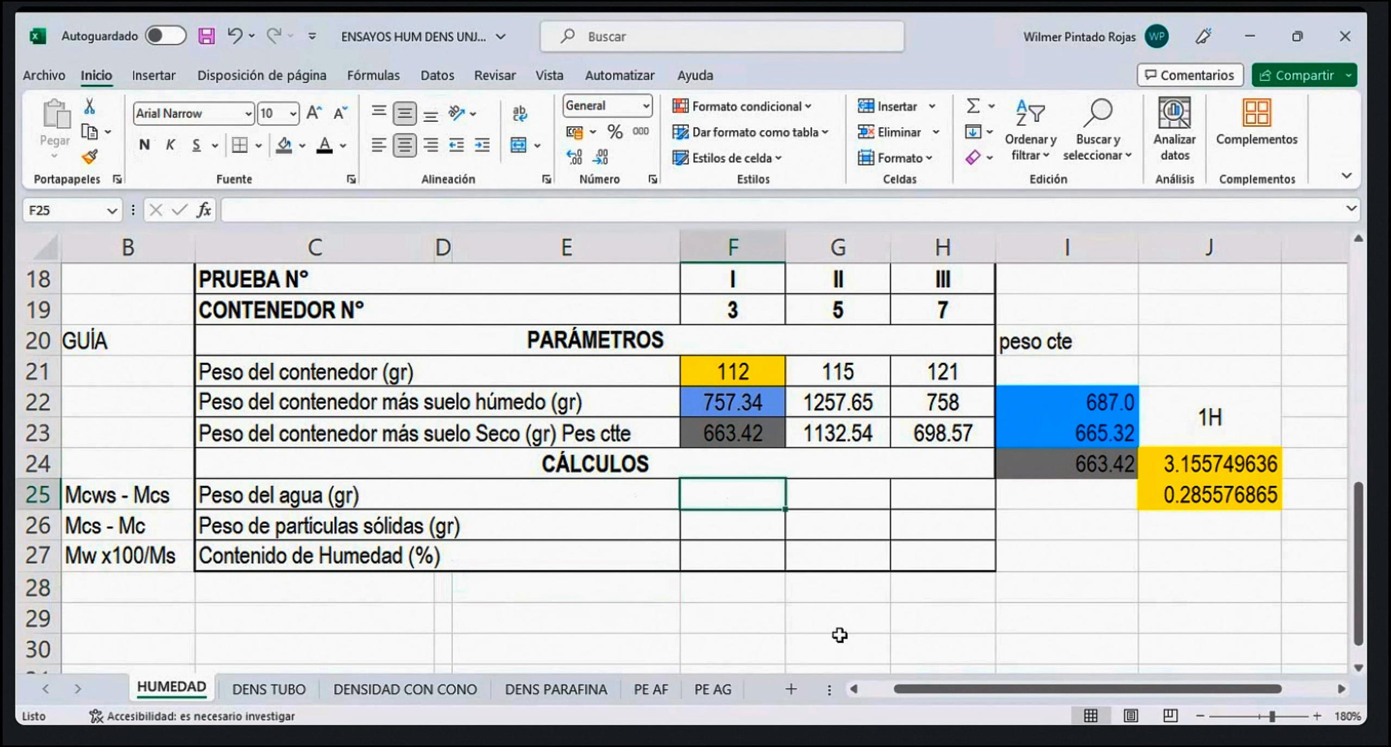
type("=")
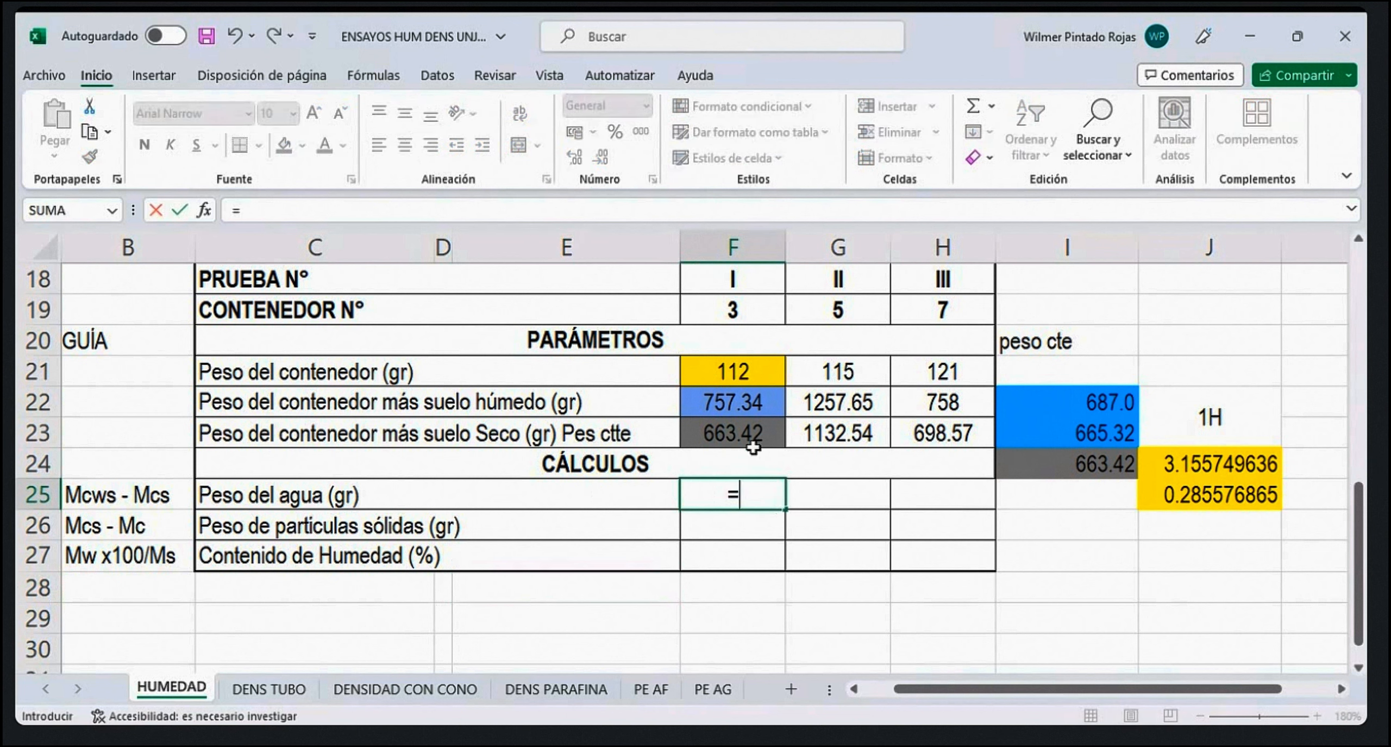
left_click(758, 405)
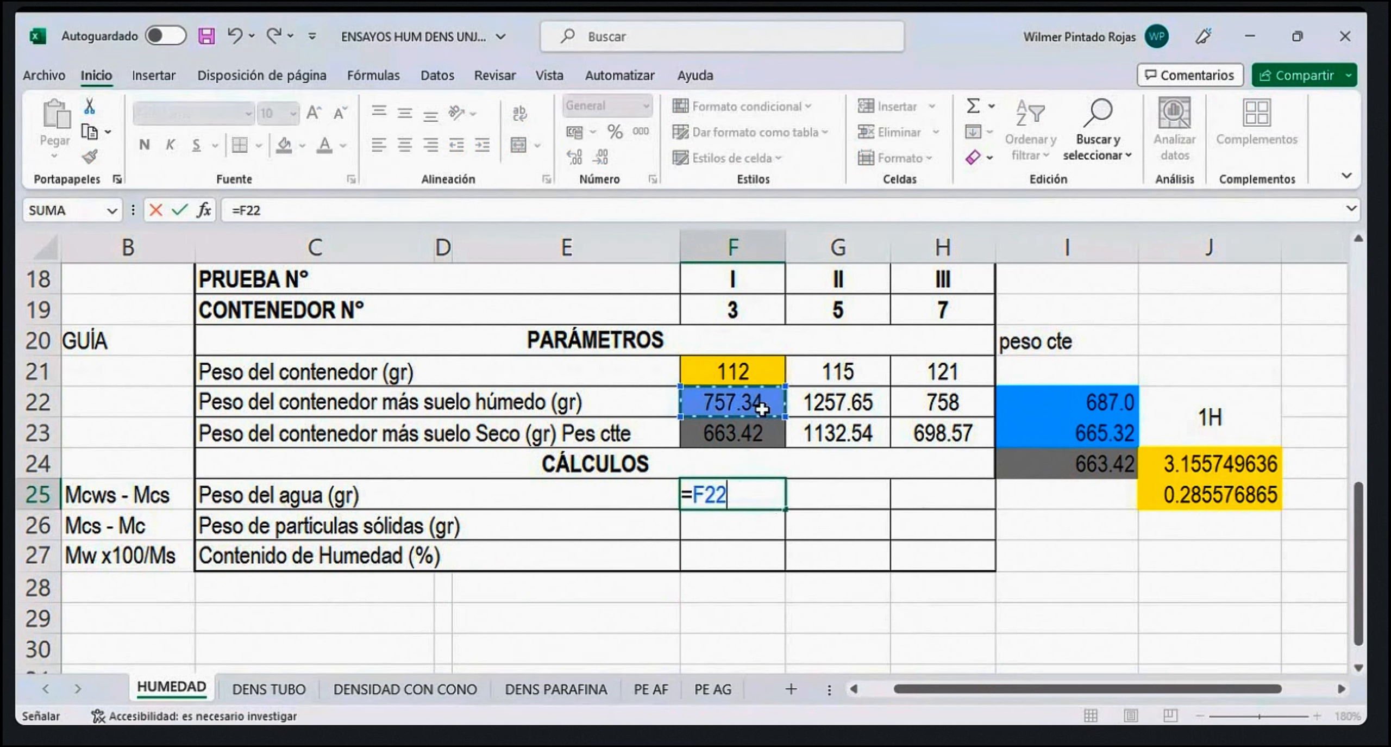
type("-")
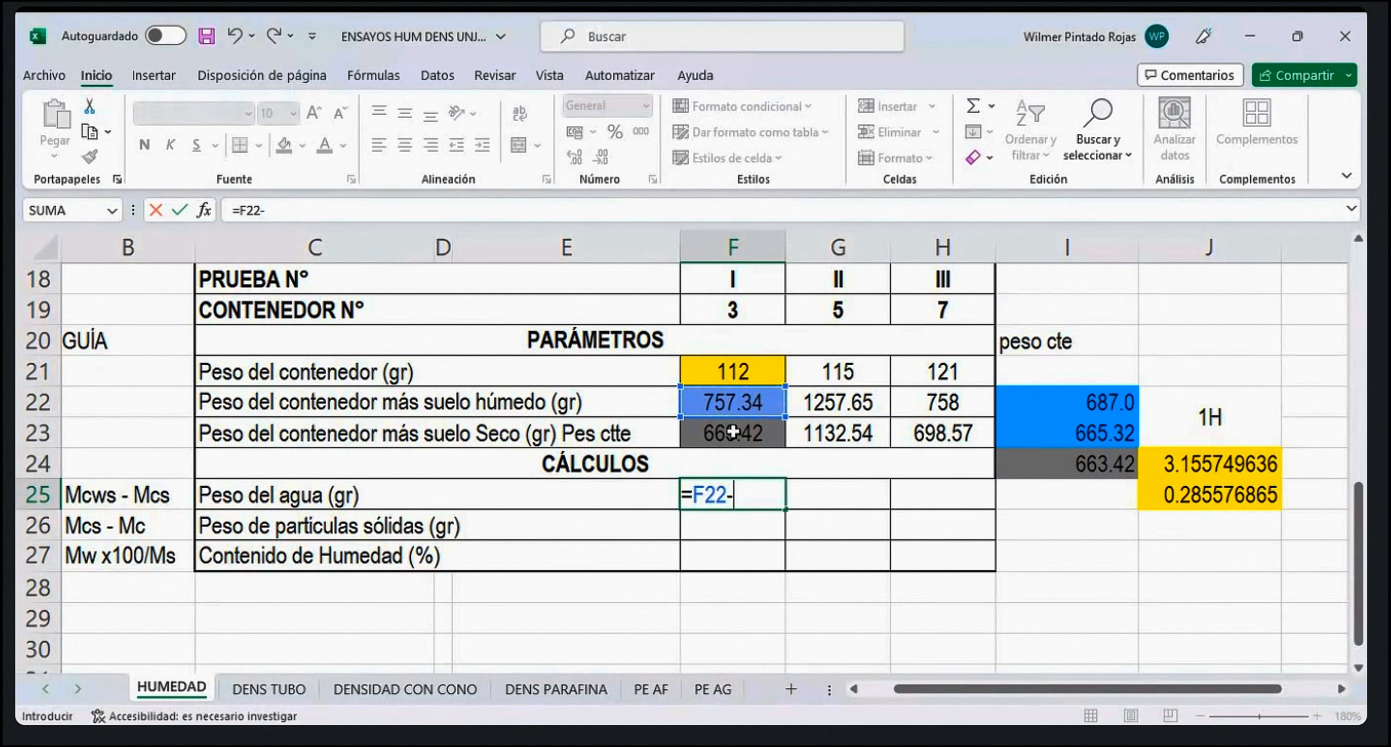
left_click(733, 432)
key("Return")
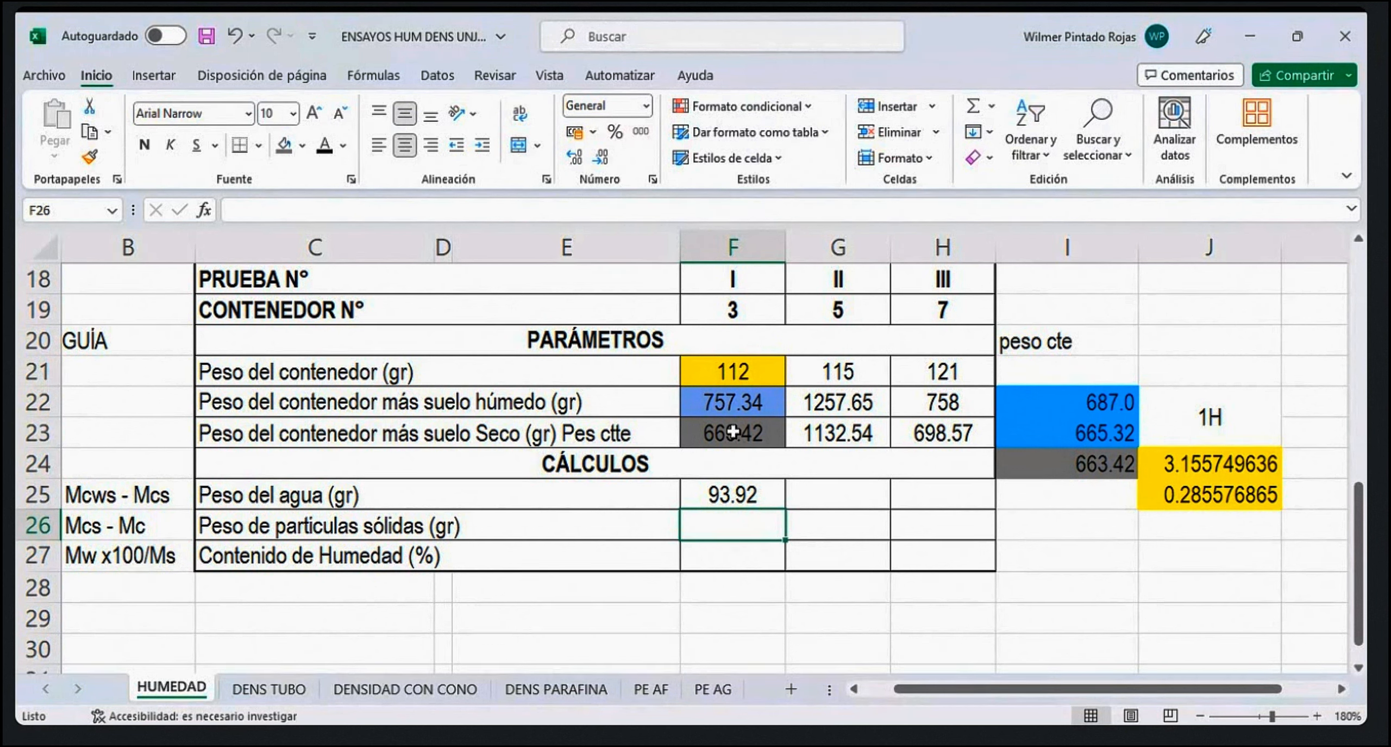
Step: Calculate test I's solid particle weight in F26 with the formula =F23-F21
type("=")
left_click(733, 432)
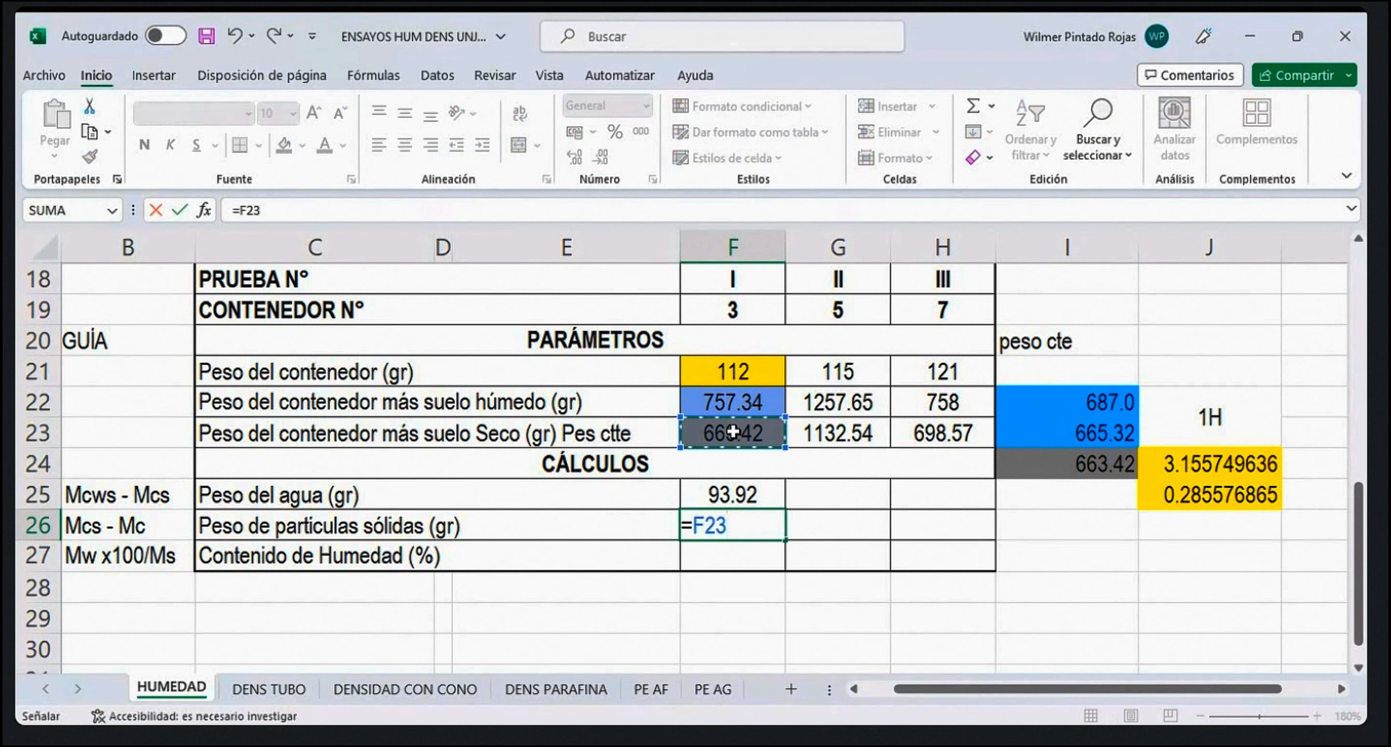
type("-")
left_click(733, 373)
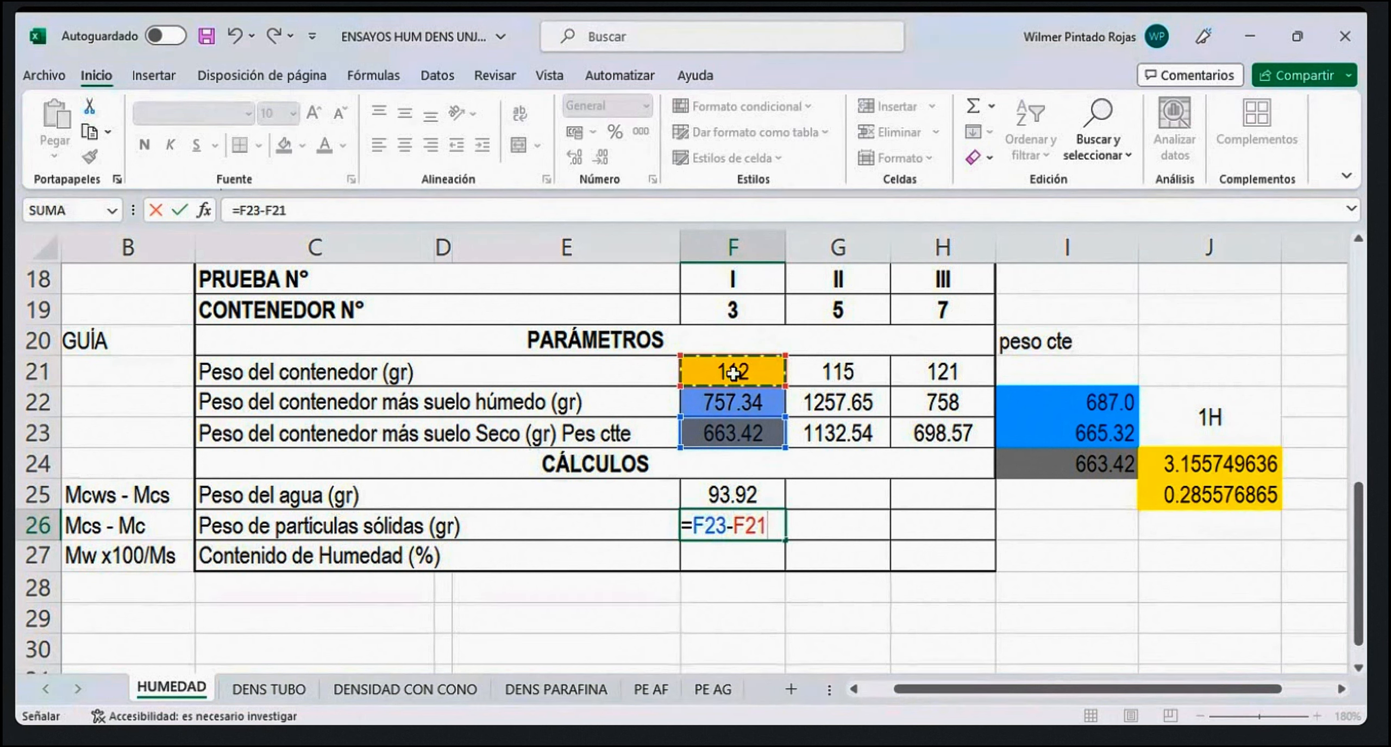
key("Return")
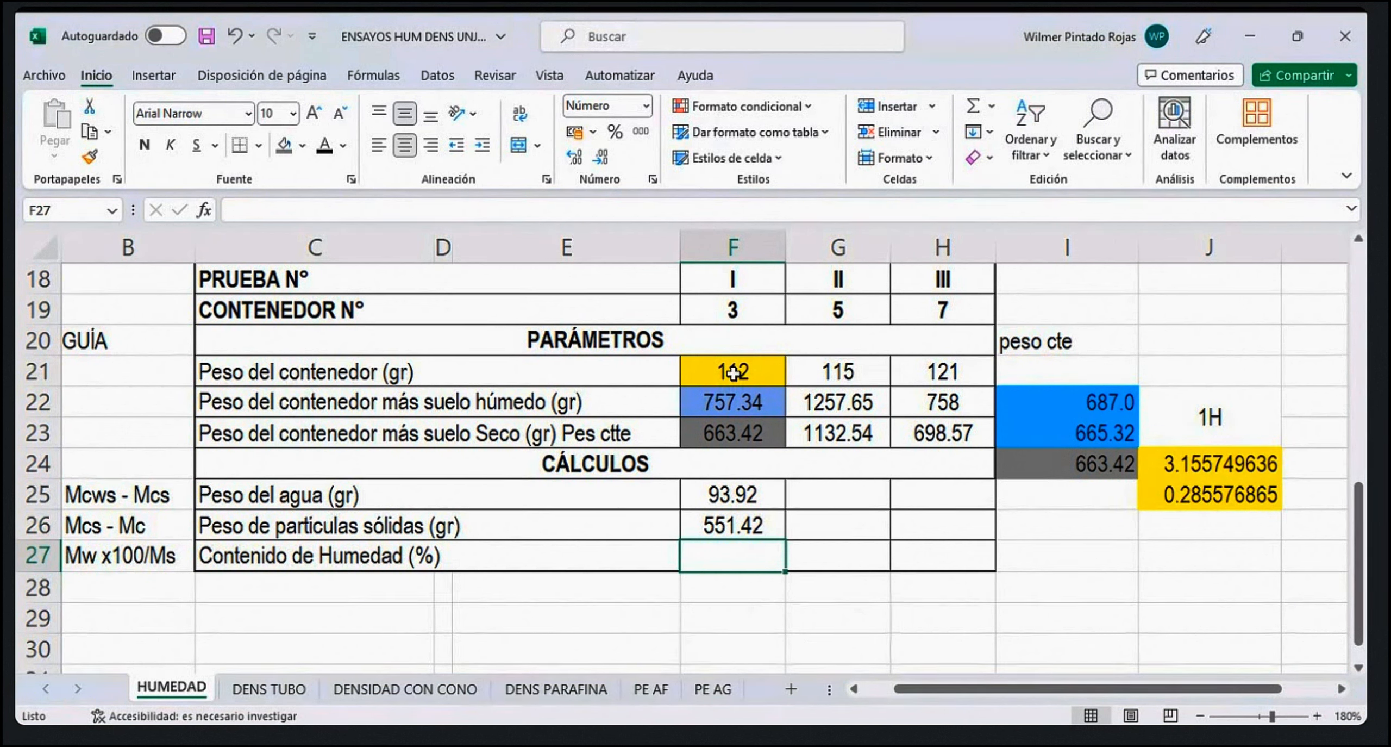
Step: Calculate test I's moisture content in F27 with the formula =F25*100/F26 and save the workbook
type("=")
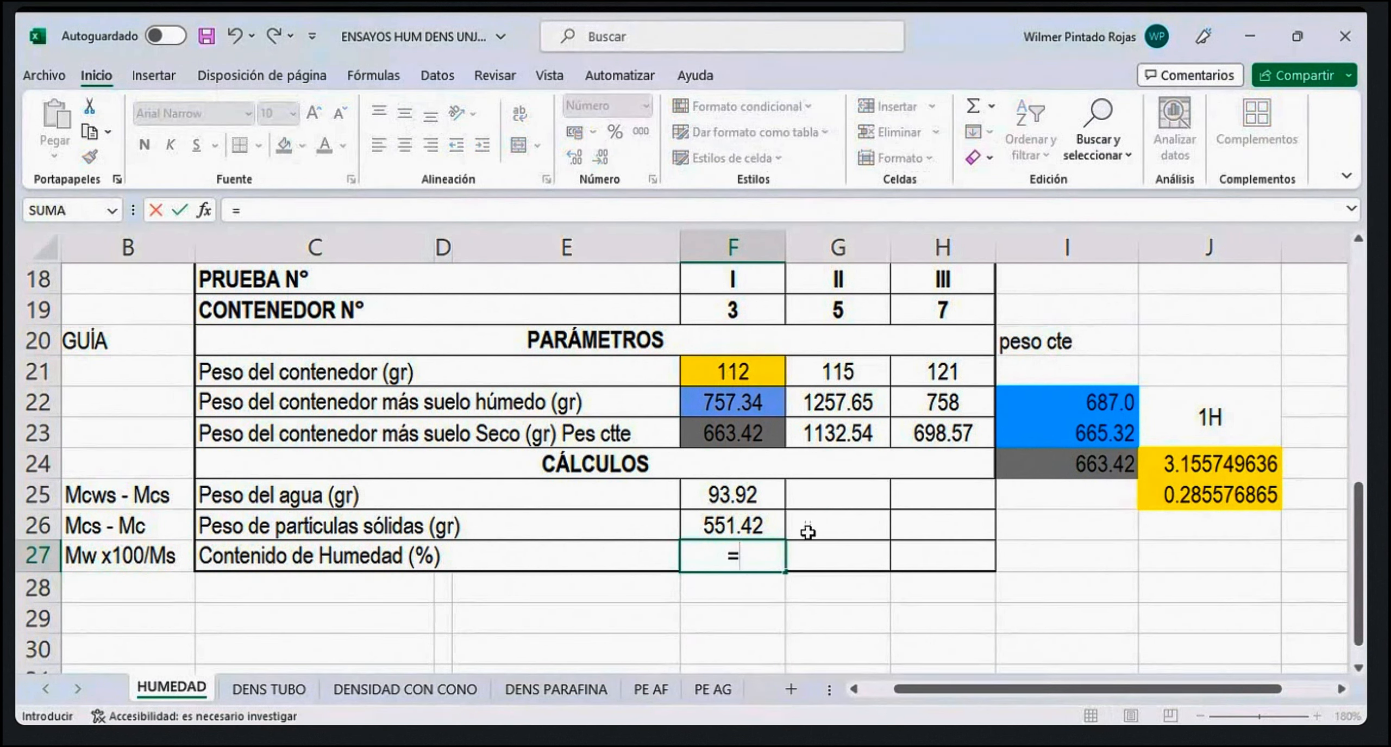
left_click(749, 494)
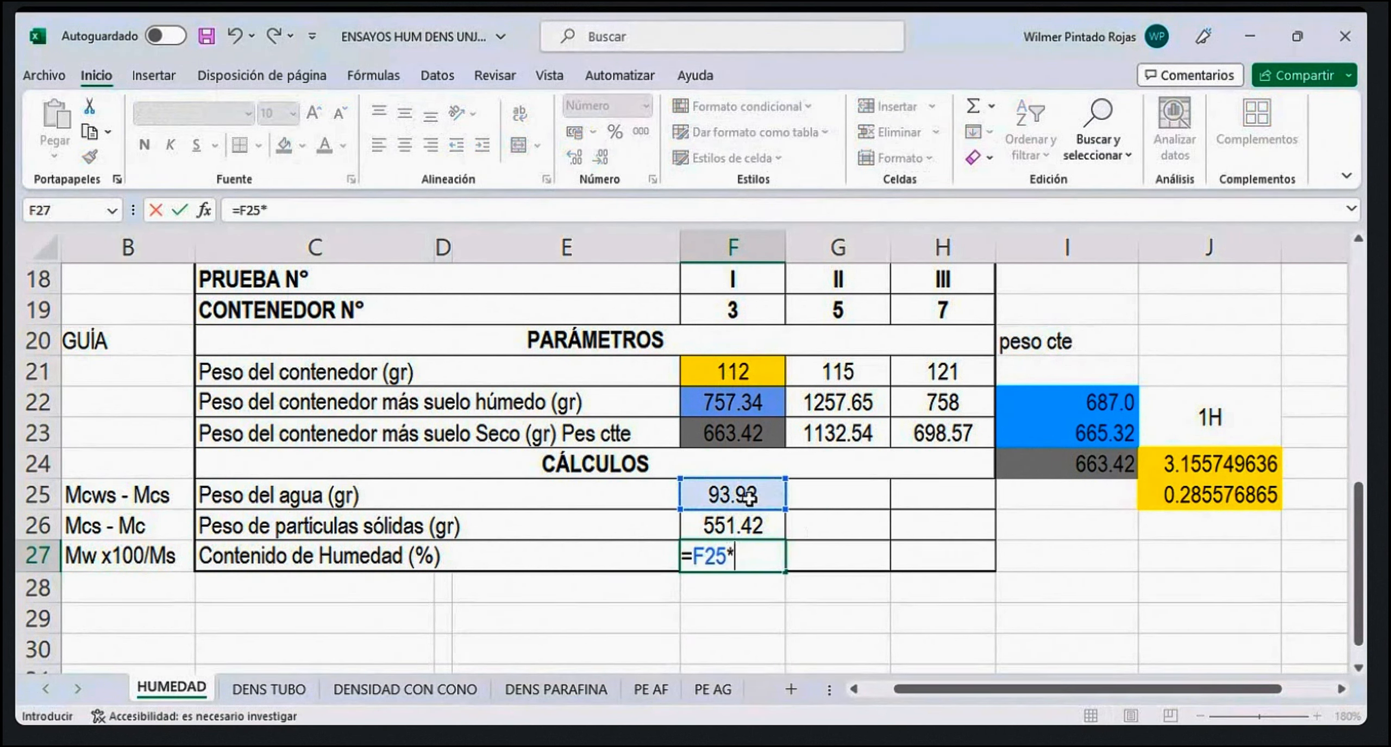
type("*100")
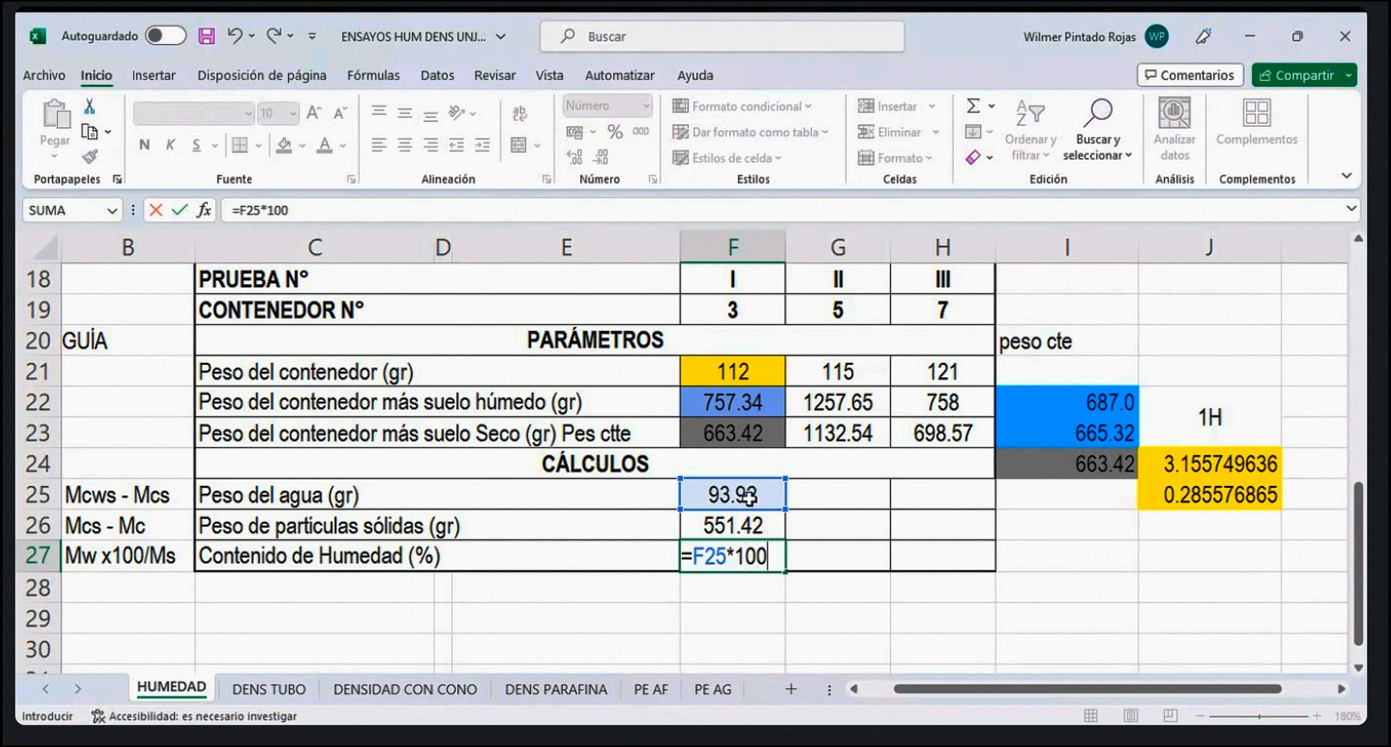
type("/")
left_click(758, 534)
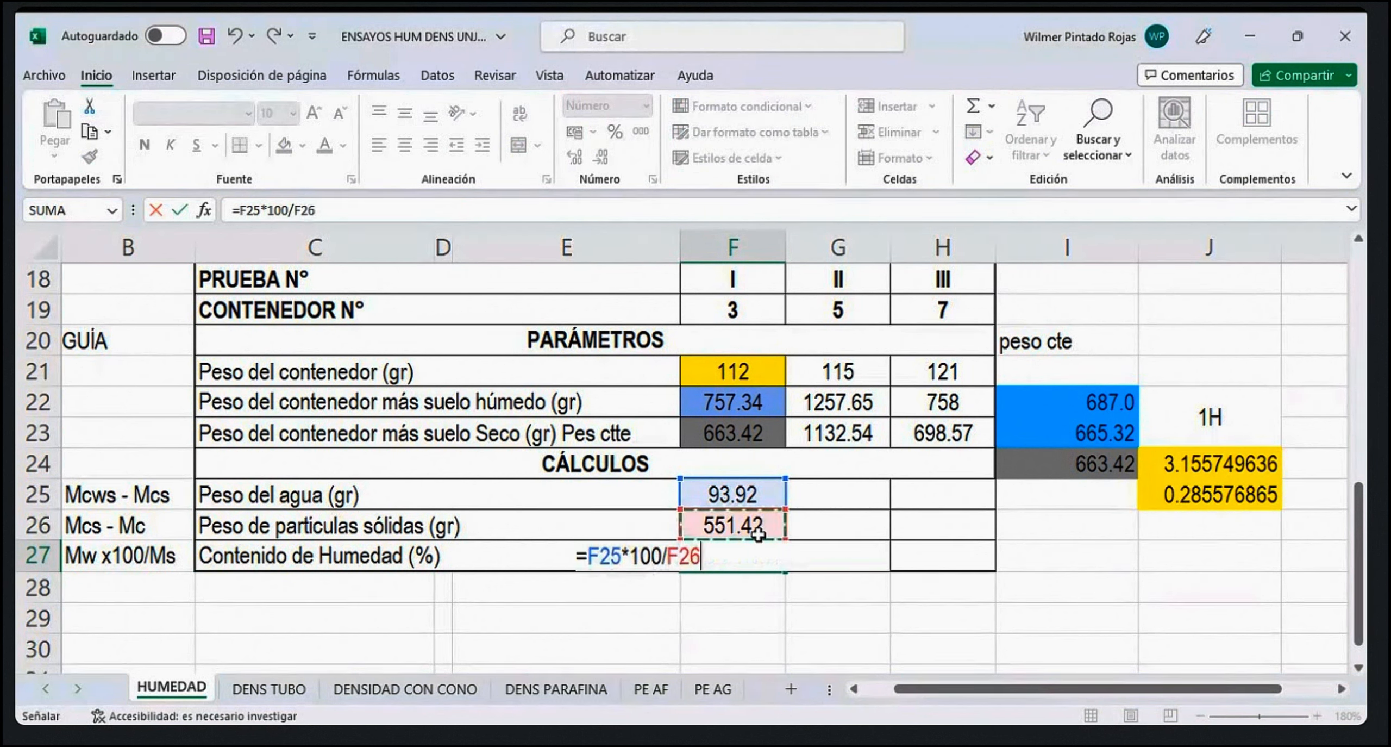
key("Return")
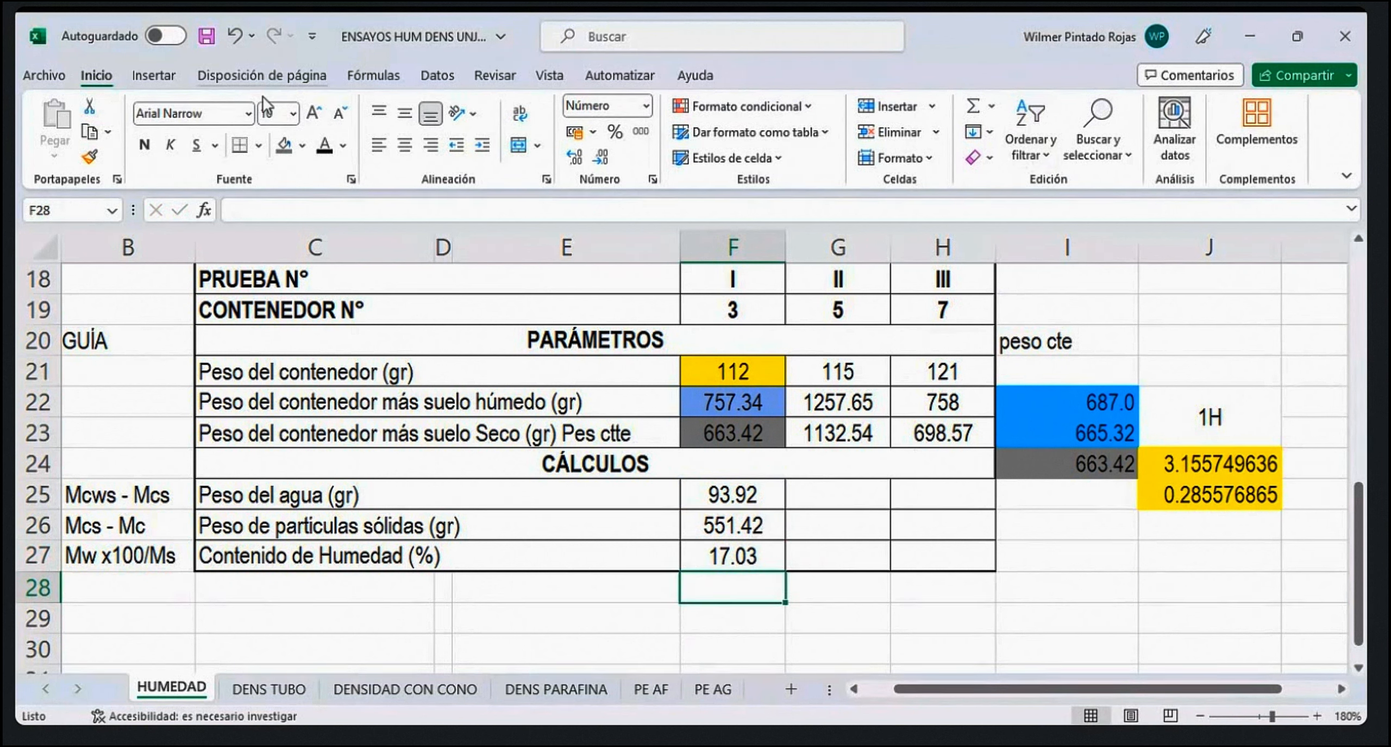
left_click(205, 36)
left_click(842, 595)
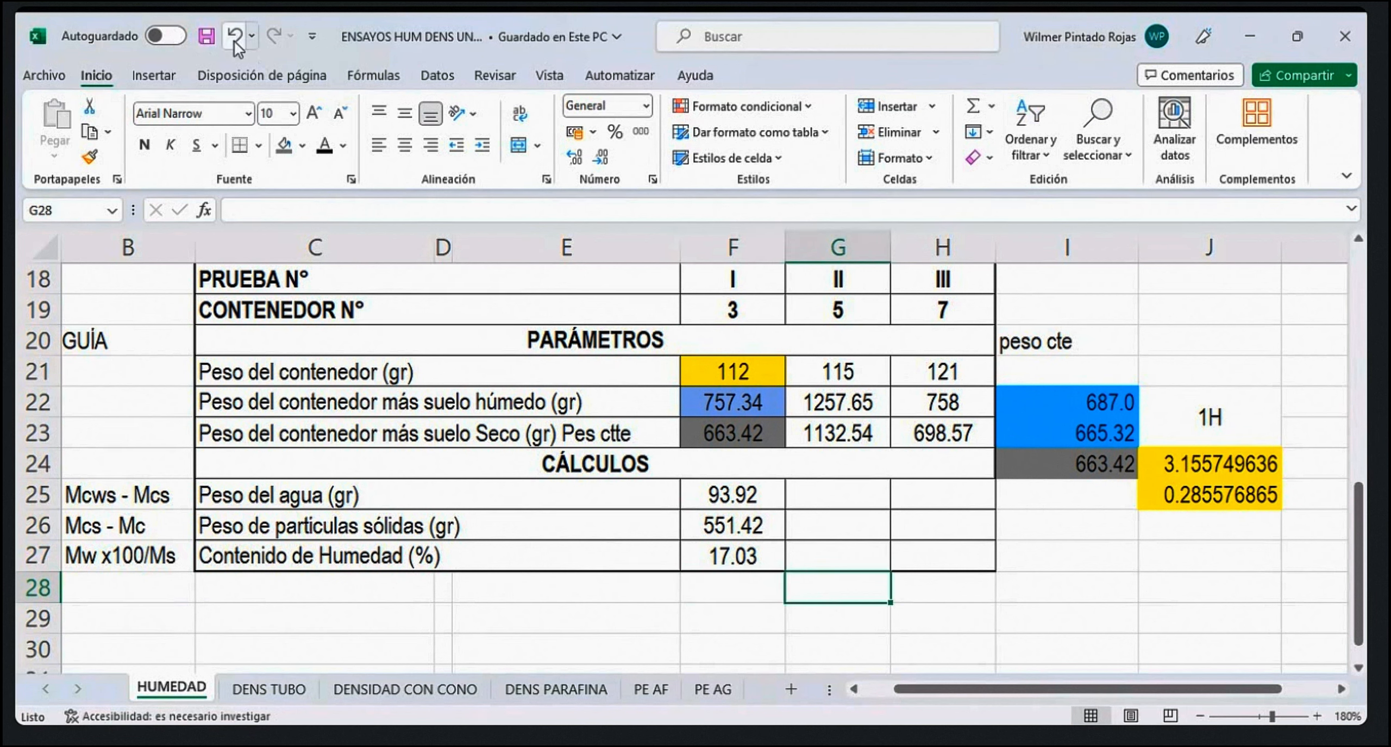
Step: Correct test II's container plus dry soil weight in G23 to 1152.54 and save the workbook
left_click(894, 504)
left_click(866, 409)
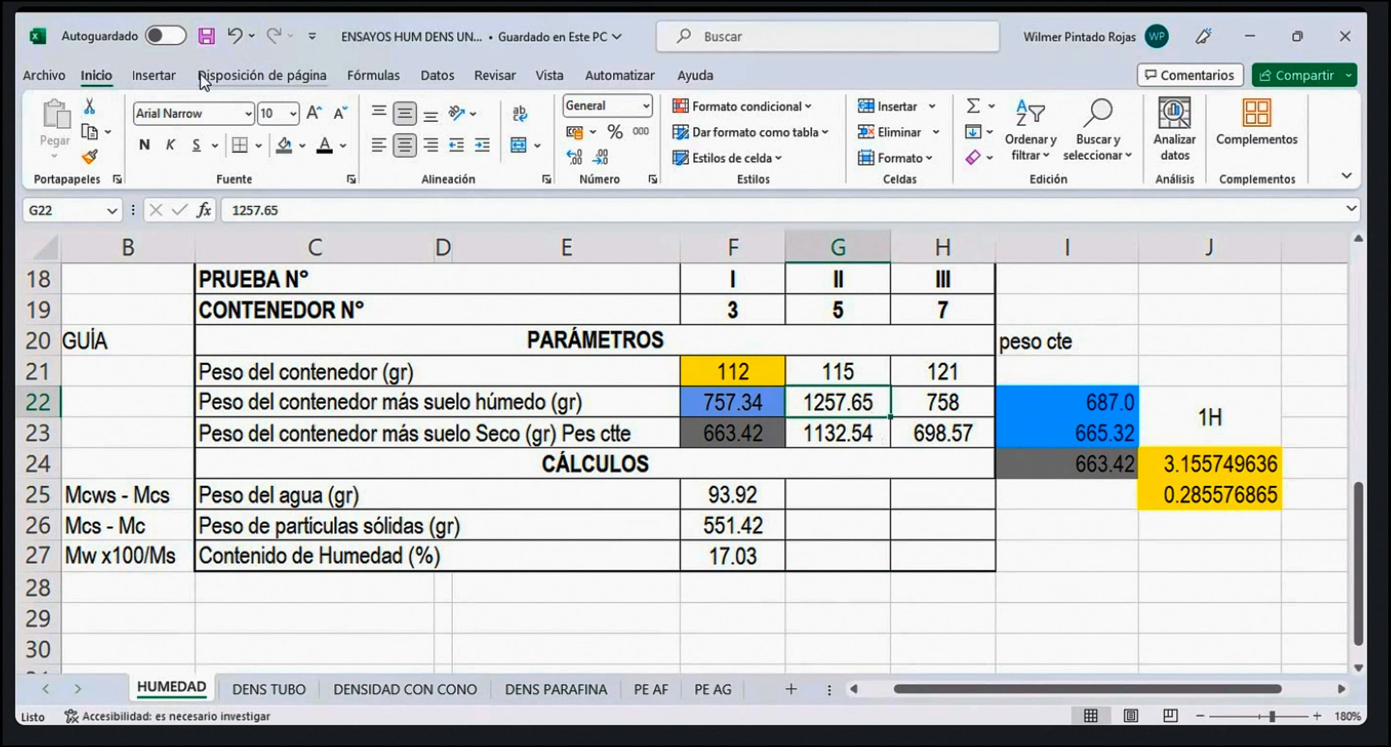
left_click(202, 41)
left_click(838, 373)
double_click(840, 434)
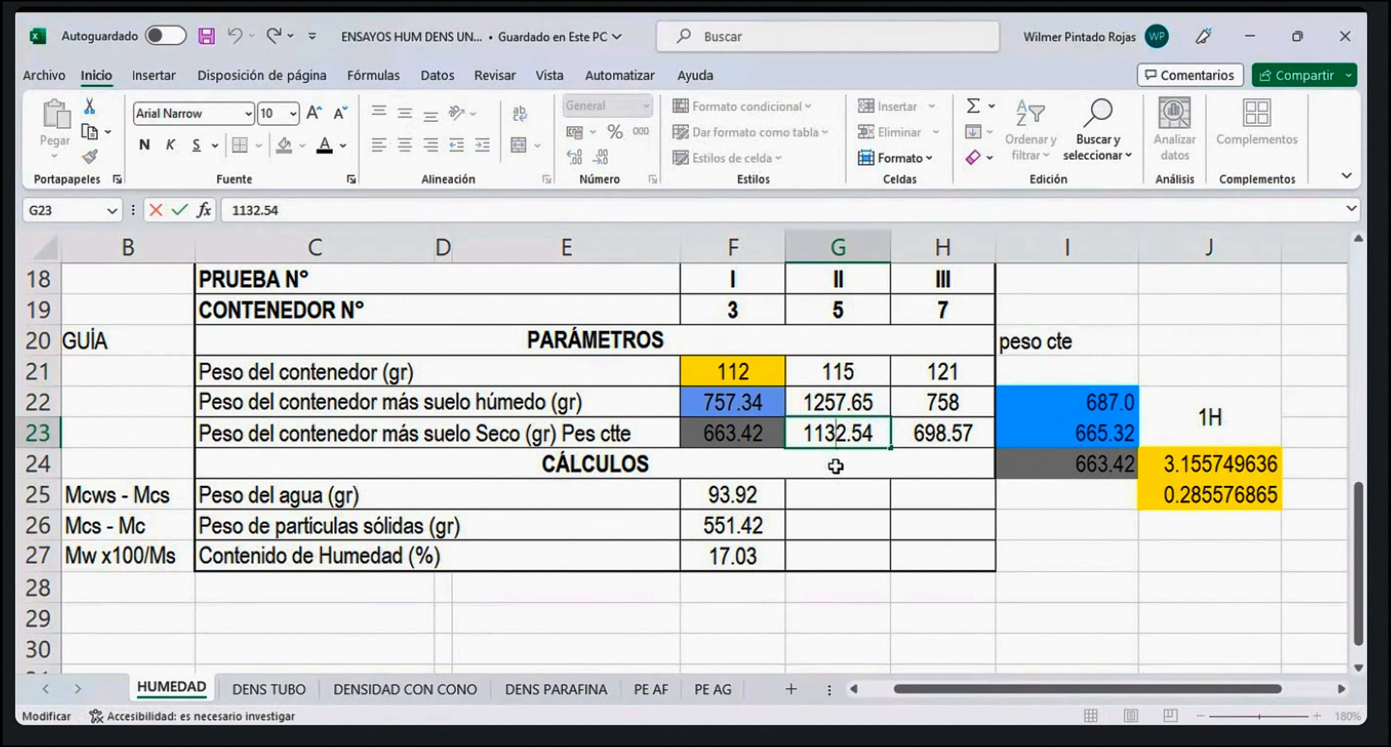
key("BackSpace")
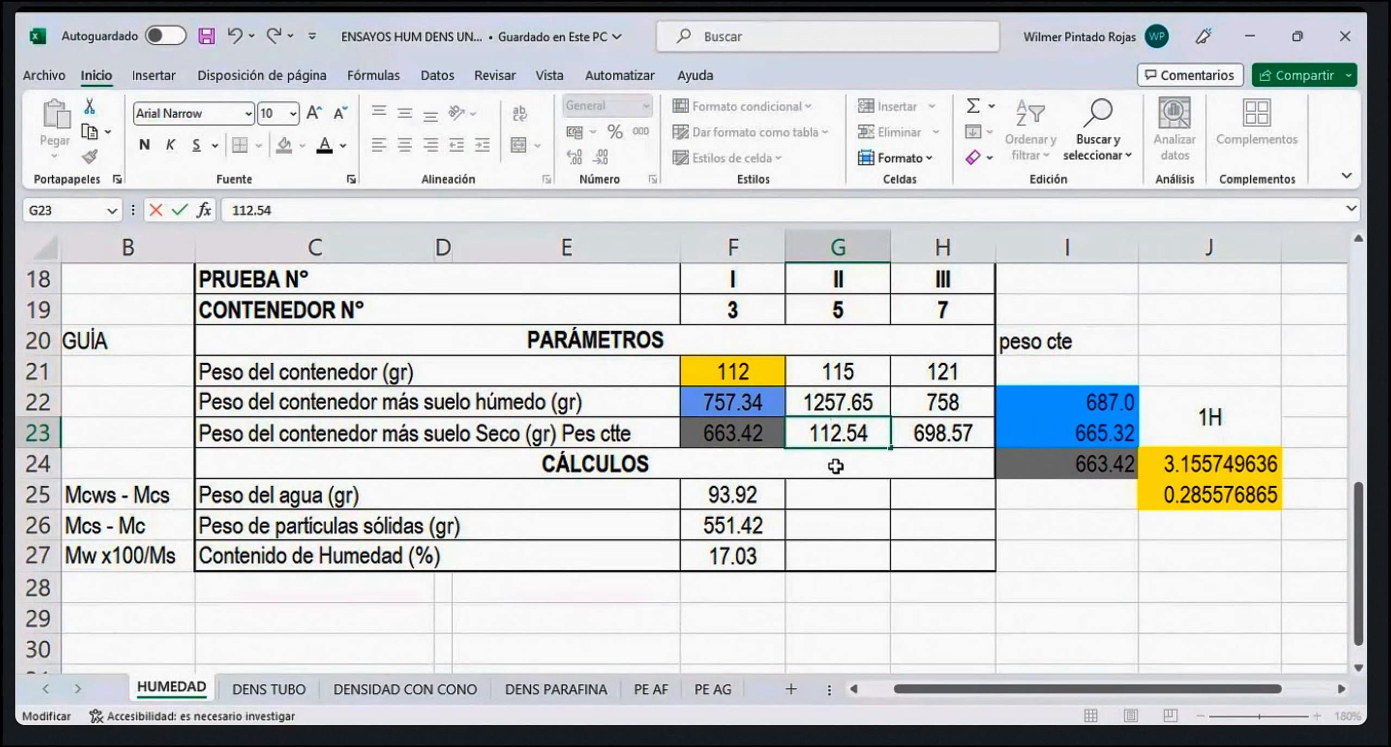
type("5")
left_click(836, 466)
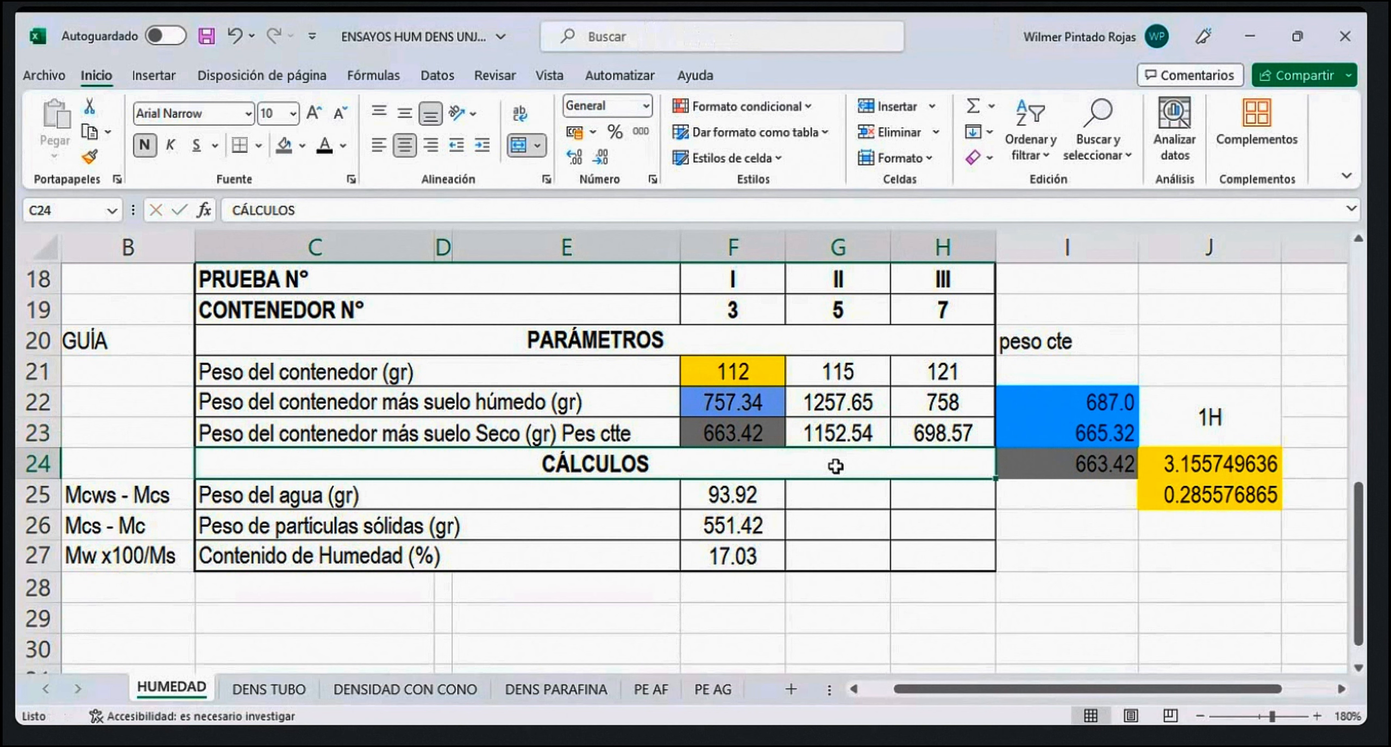
left_click(884, 497)
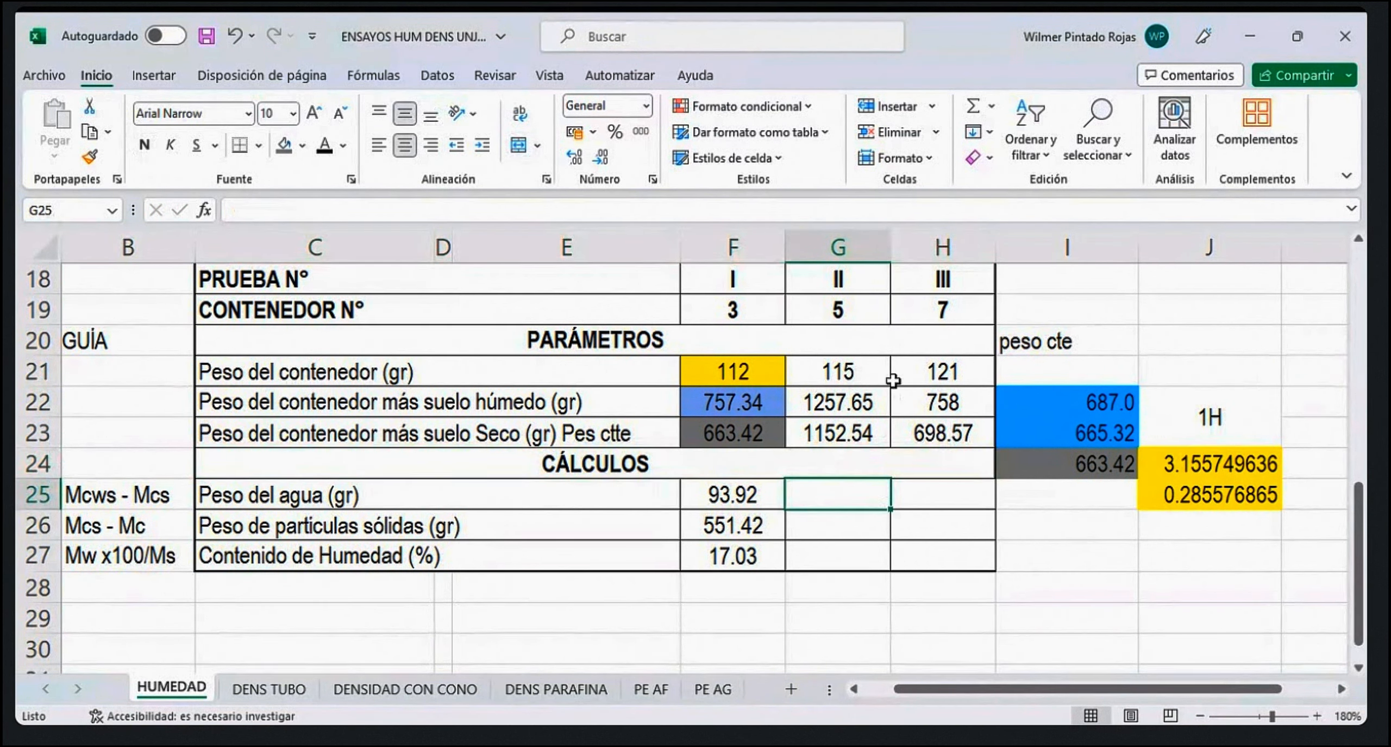
left_click(219, 40)
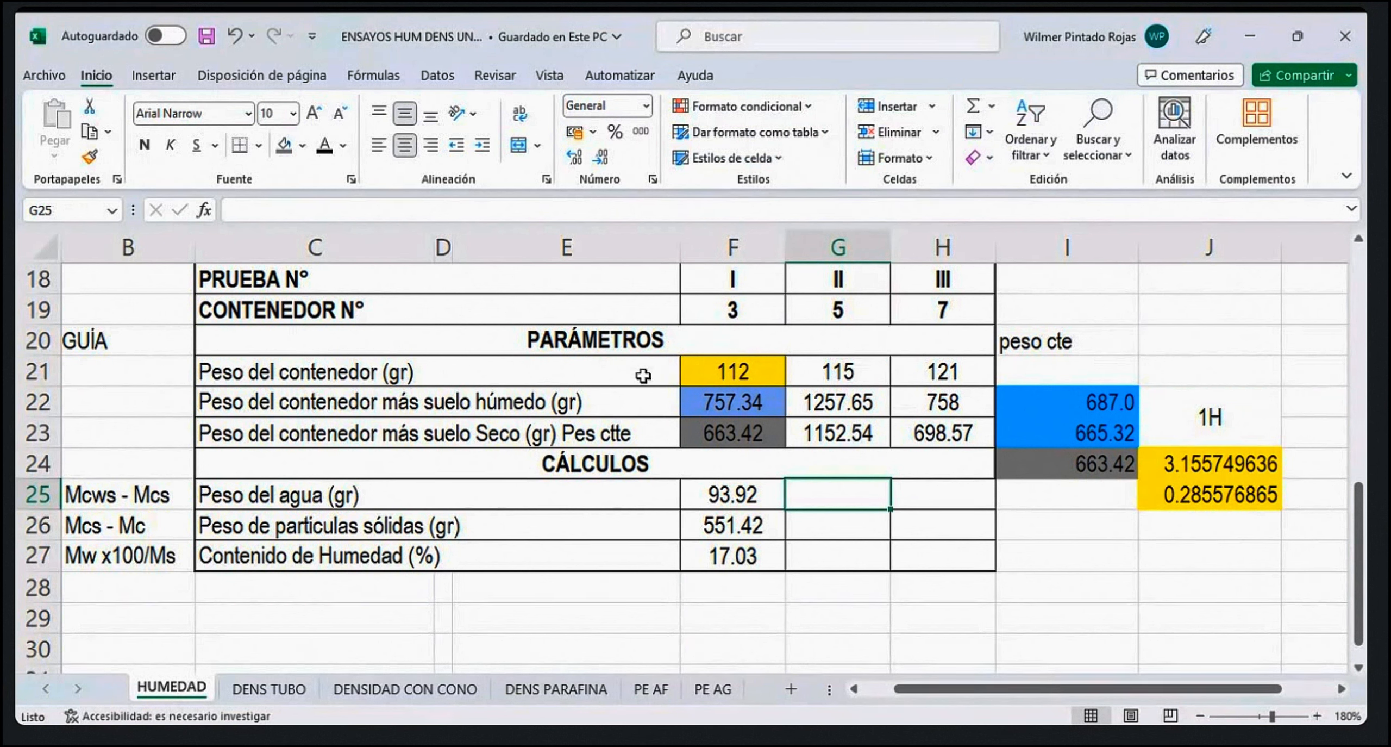
key("alt+Tab")
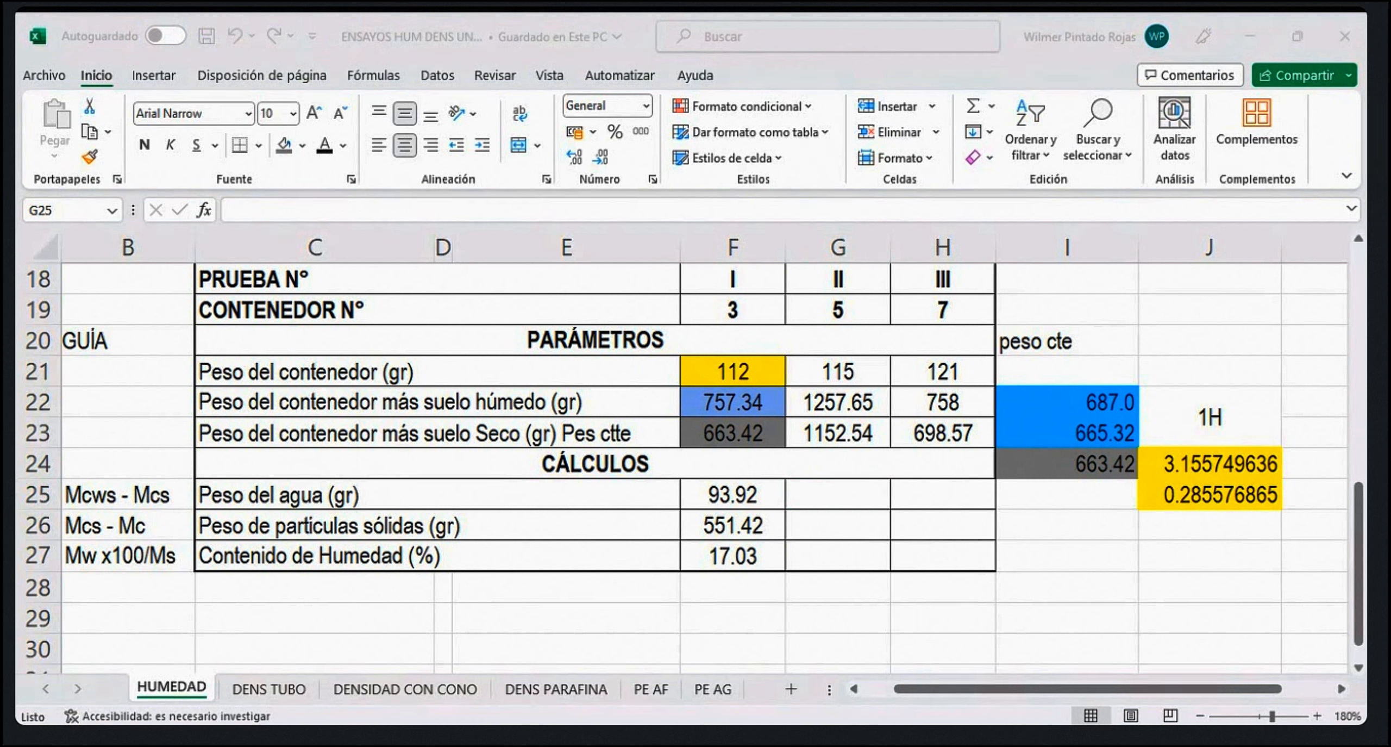
key("alt+Tab")
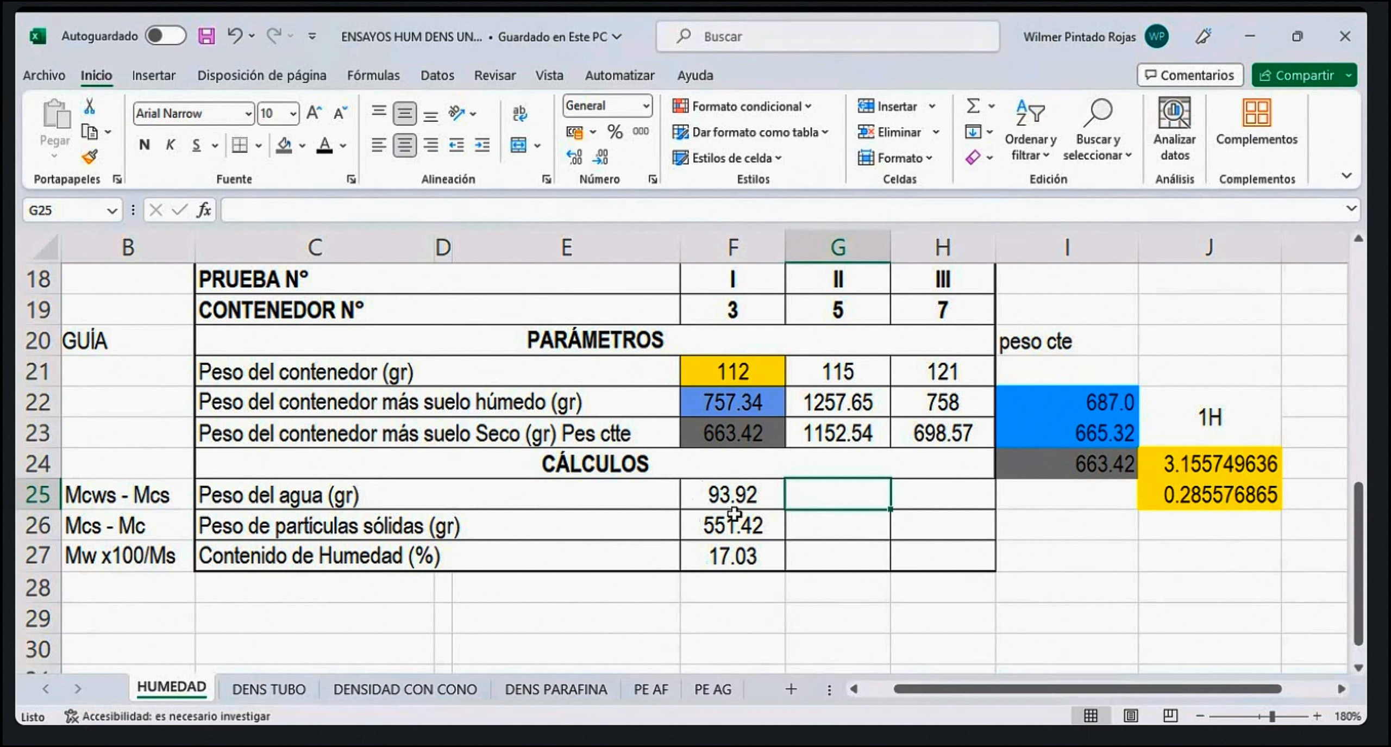
Step: Review the cell references in test I's water weight, solid particle weight and moisture content formulas in F25 to F27, leaving them as they are
left_click(745, 499)
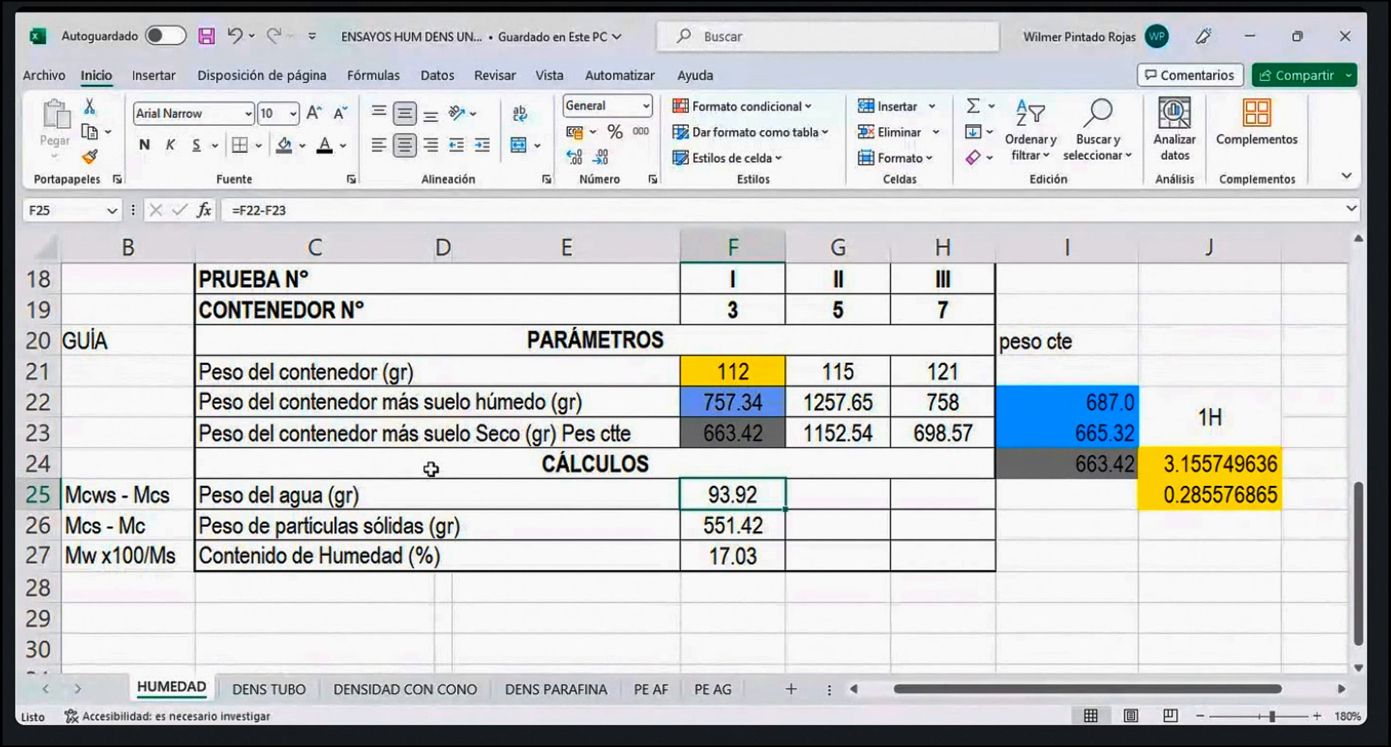
left_click(756, 544)
type("=F23-F21")
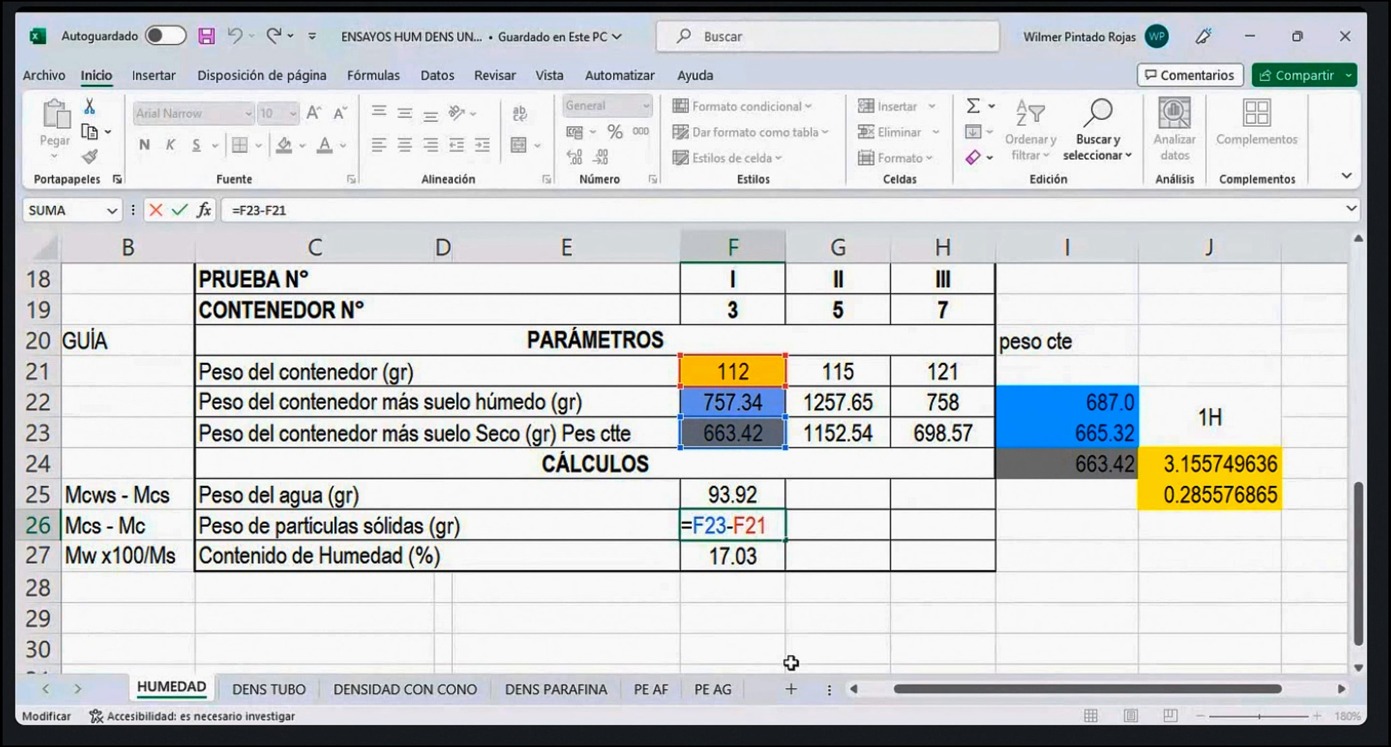
key("Return")
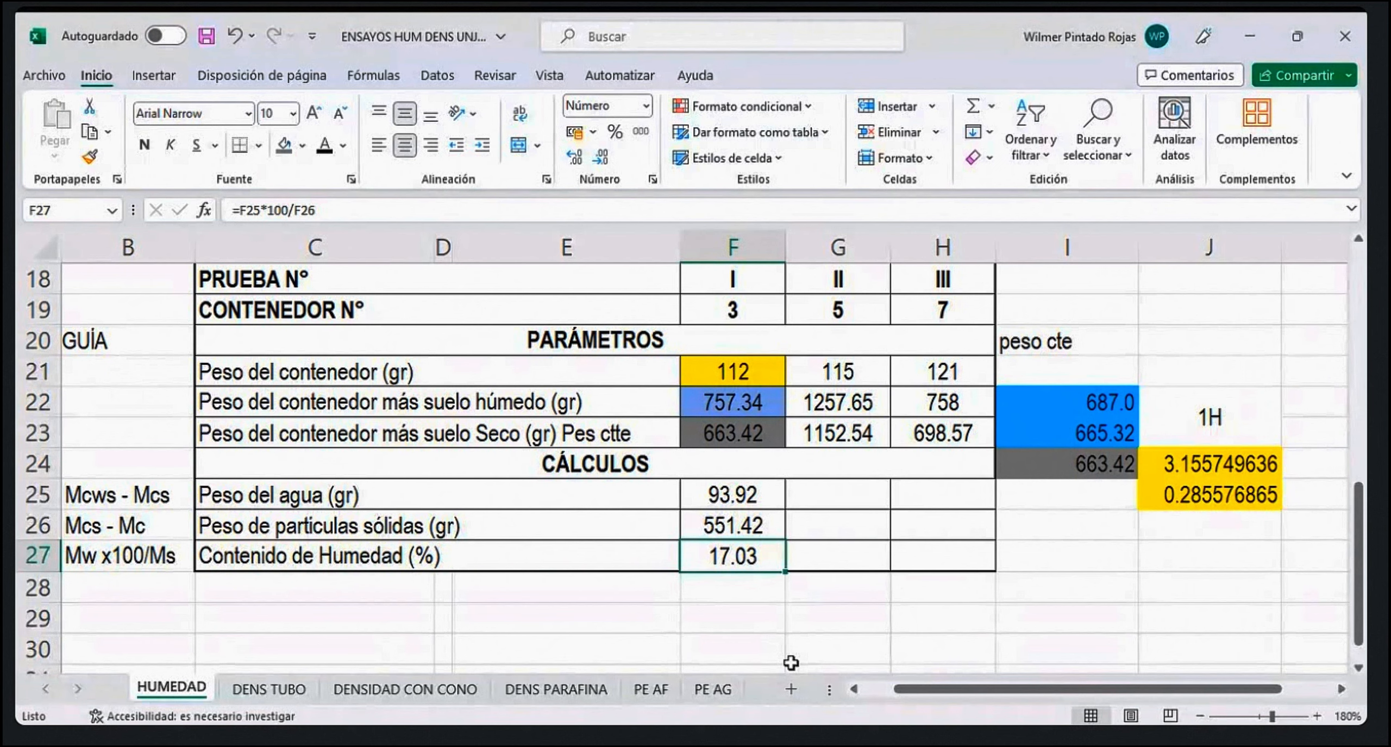
double_click(716, 560)
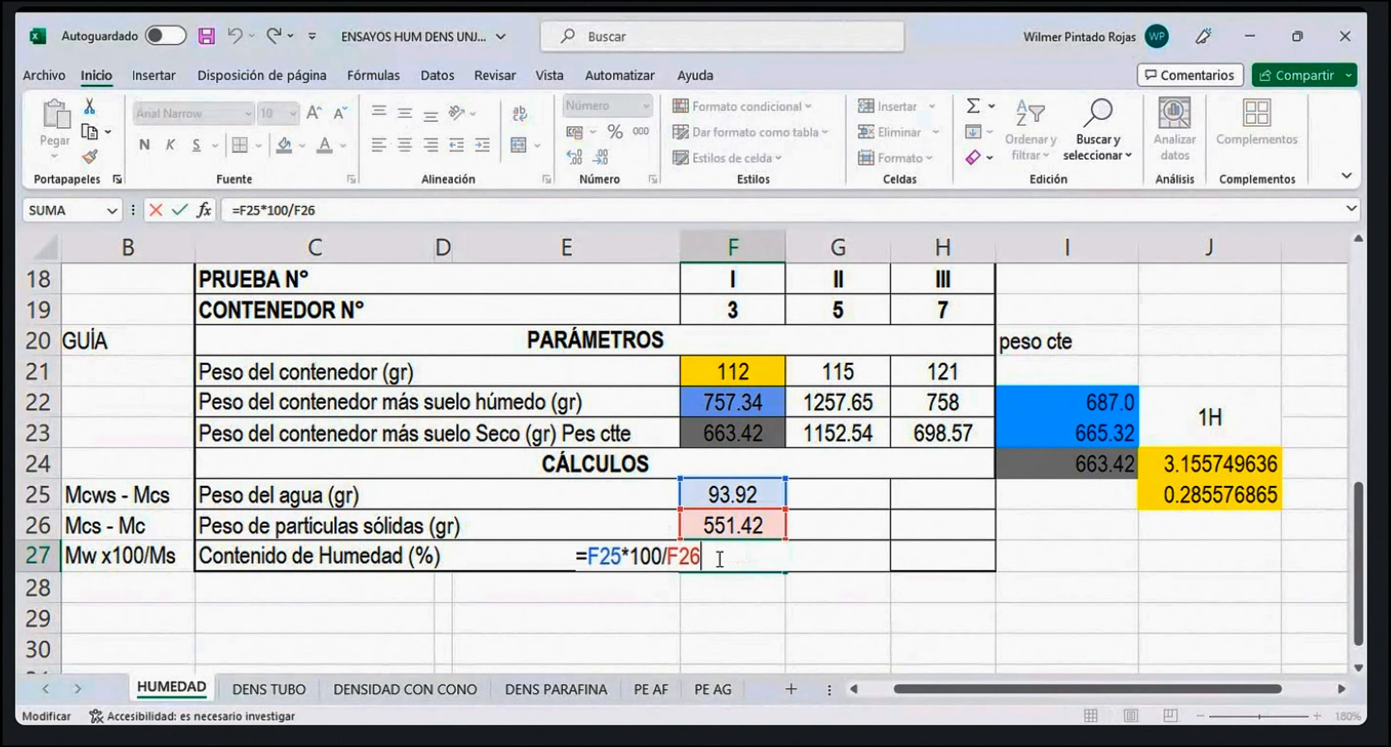
key("Return")
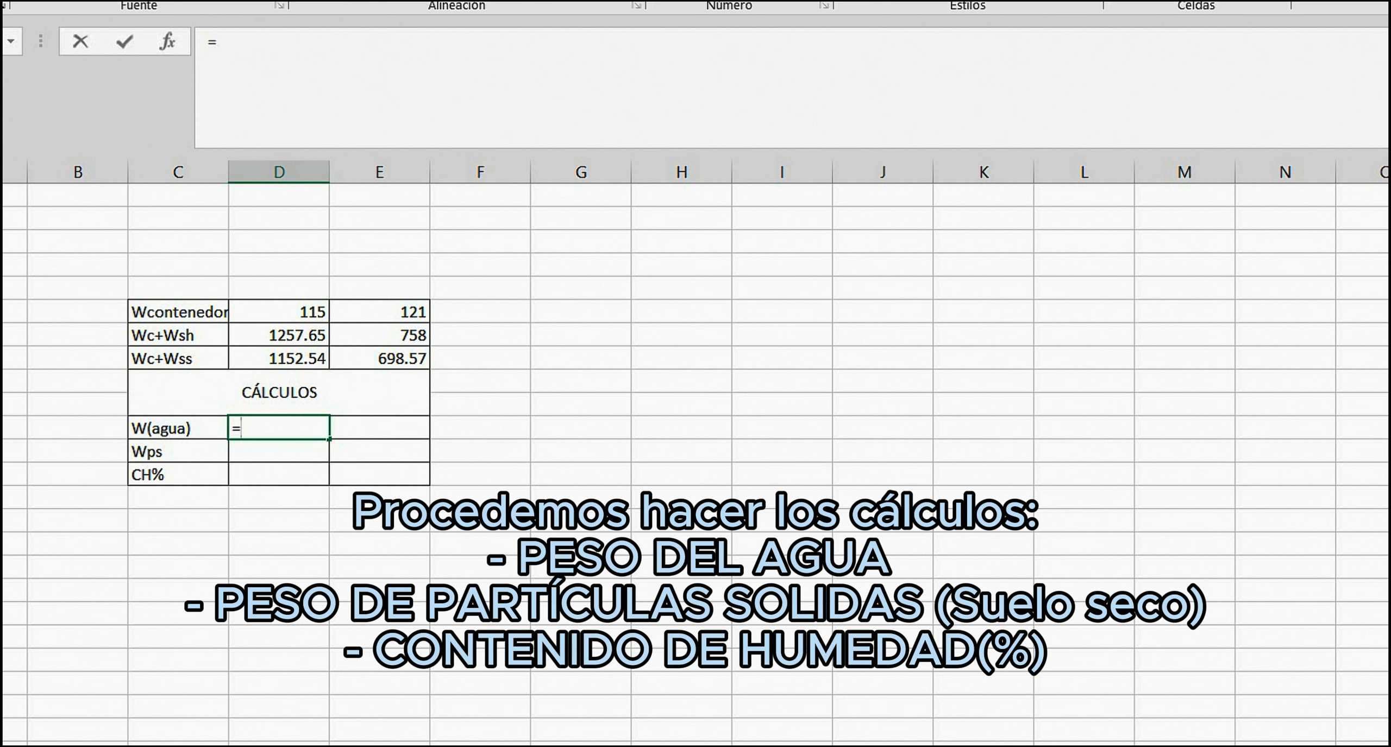
Step: In the separate calculation table, compute the water weight W(agua) for the 115 g container in D11 with =D7-D8
left_click(279, 357)
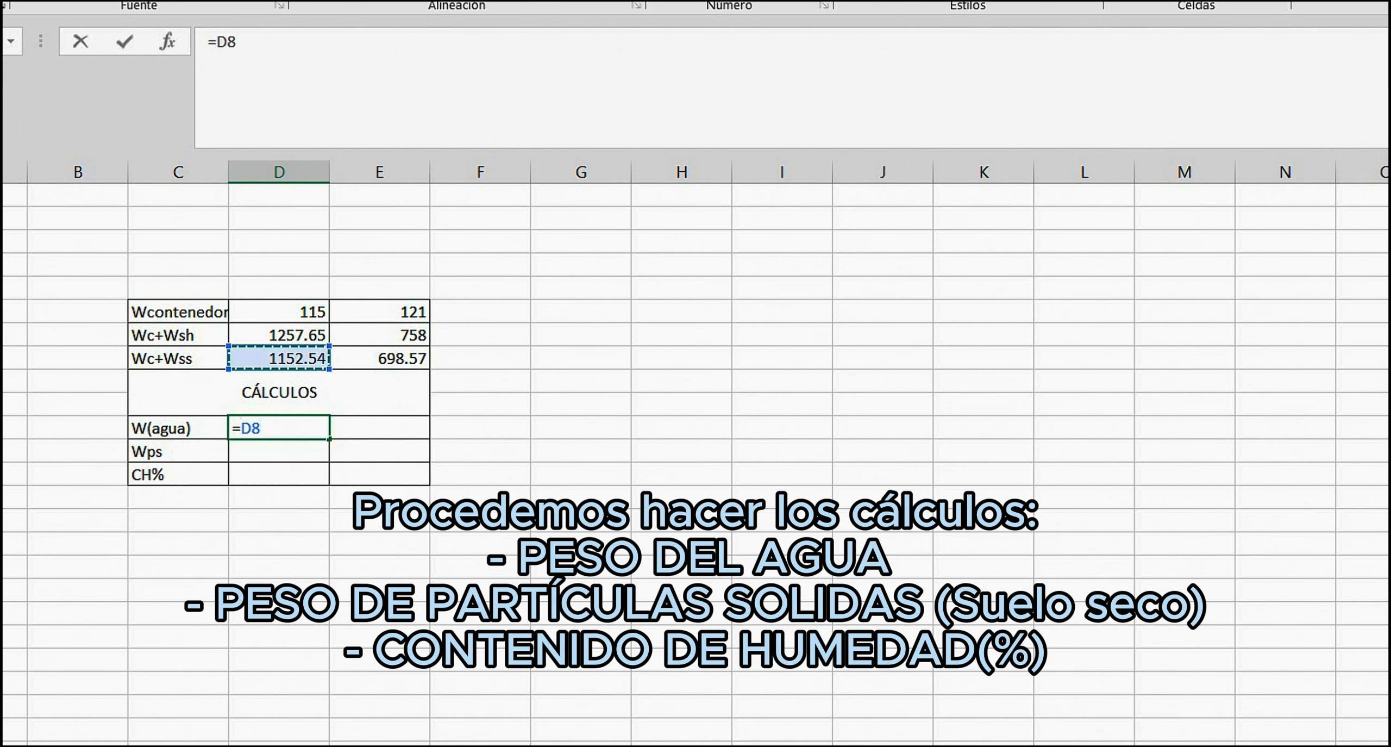
key("BackSpace")
key("BackSpace")
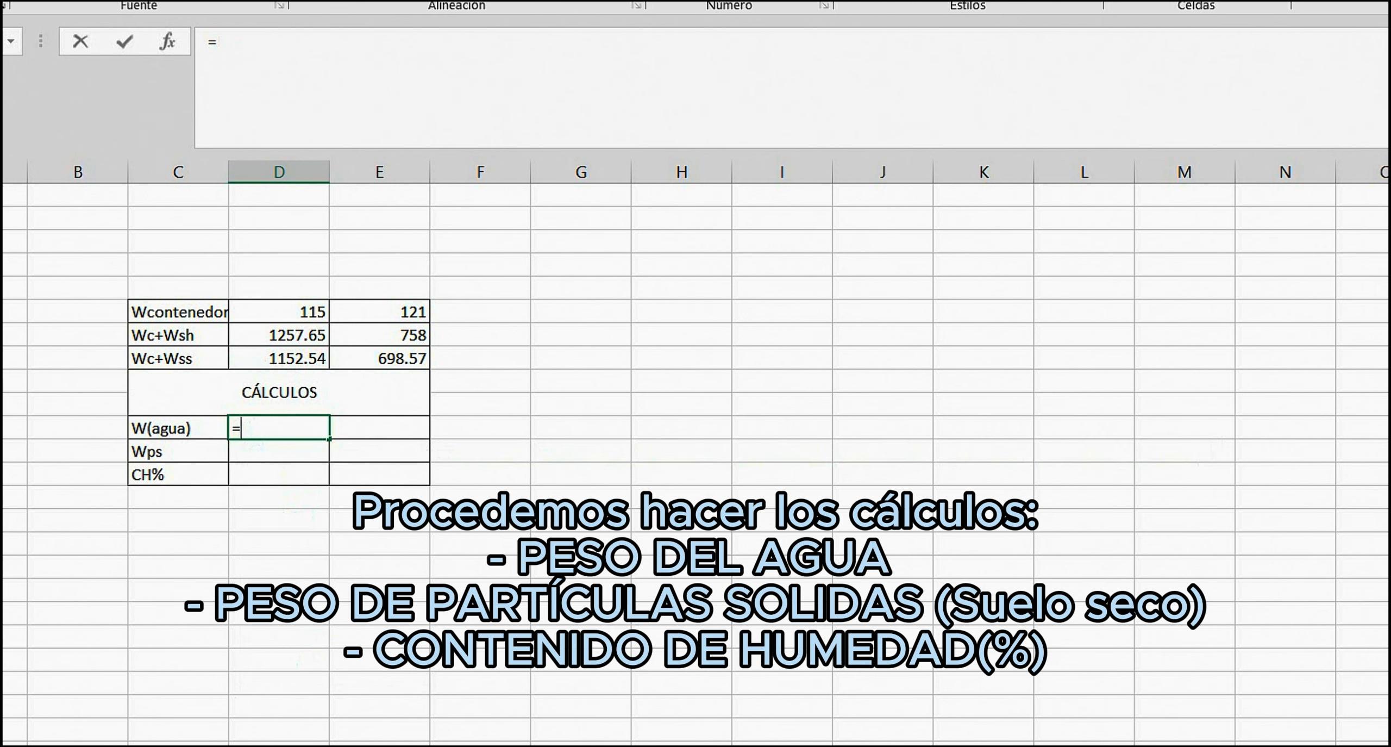
left_click(279, 335)
type("-")
left_click(279, 392)
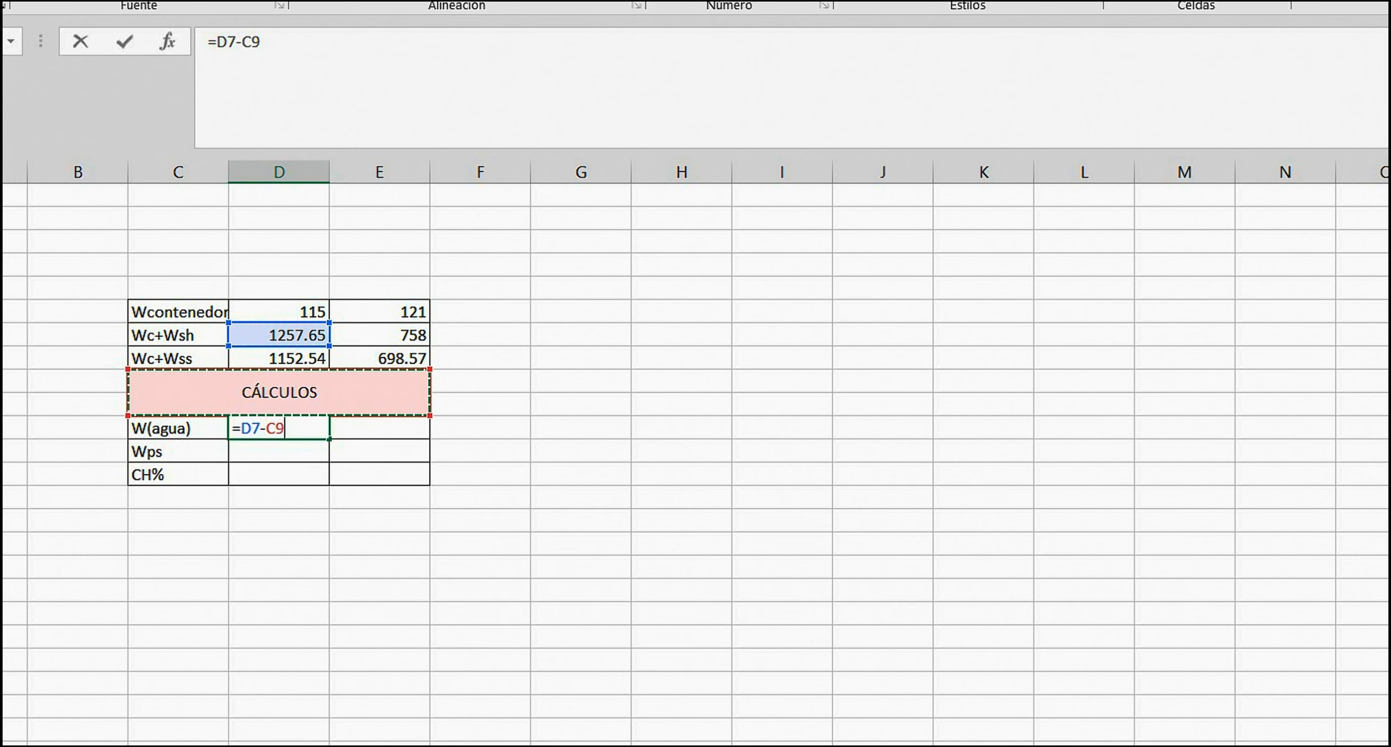
key("BackSpace")
key("BackSpace")
type("D8")
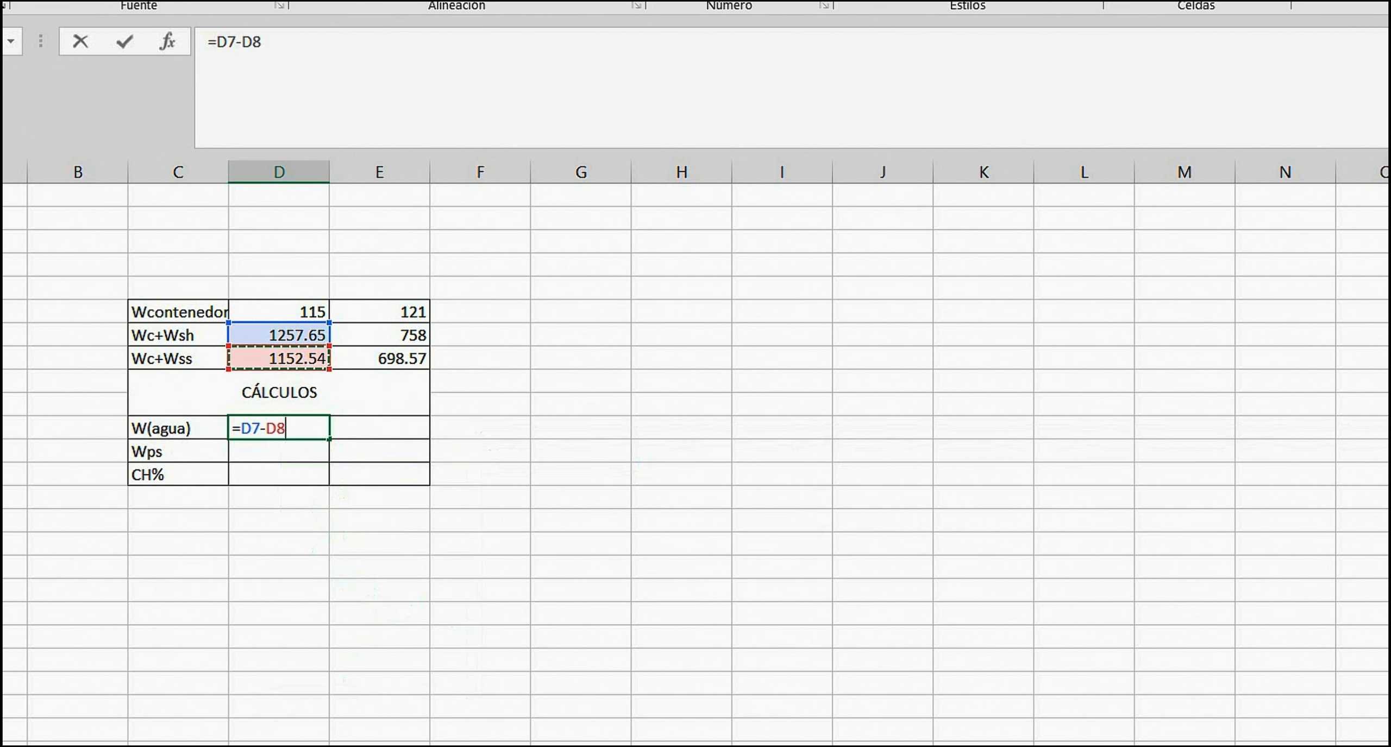
key("Return")
Step: Calculate the solid particle weight Wps for the same container in D12 with =D8-D6
type("=")
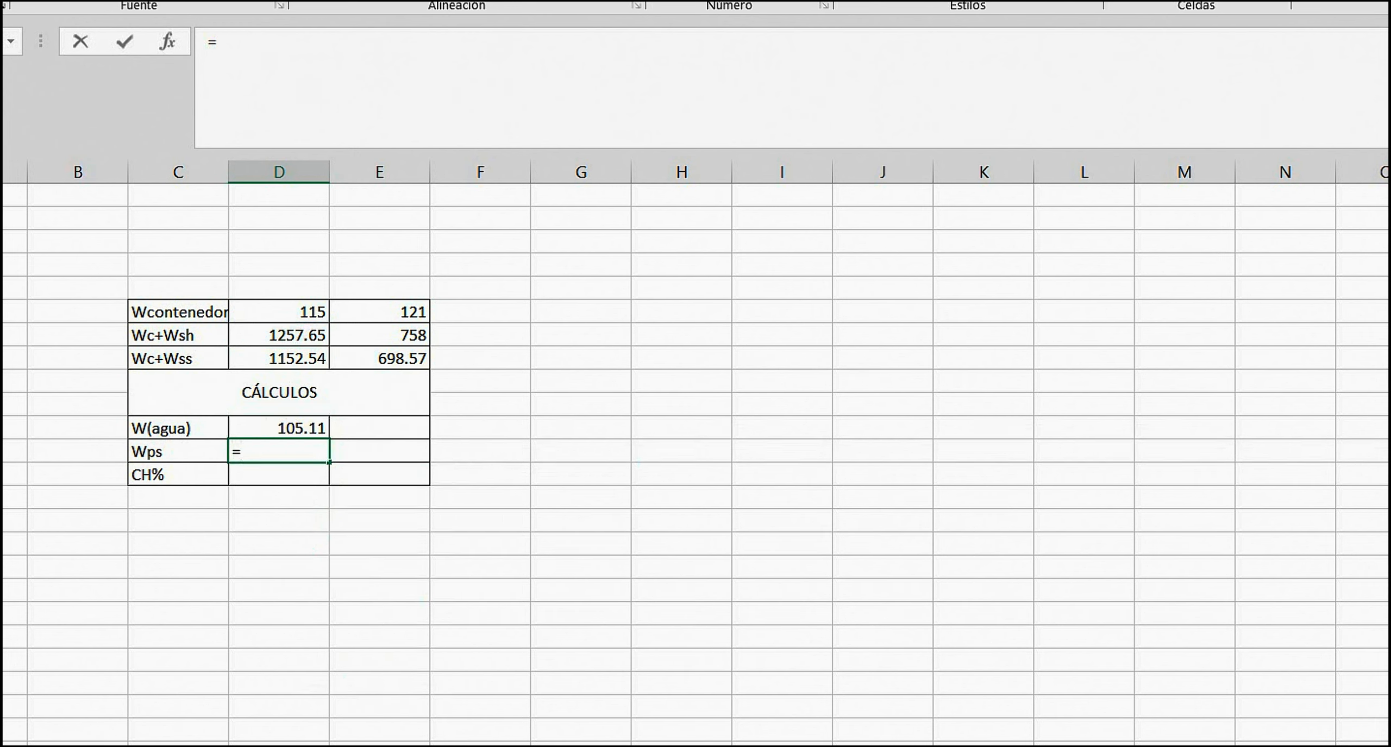
left_click(279, 358)
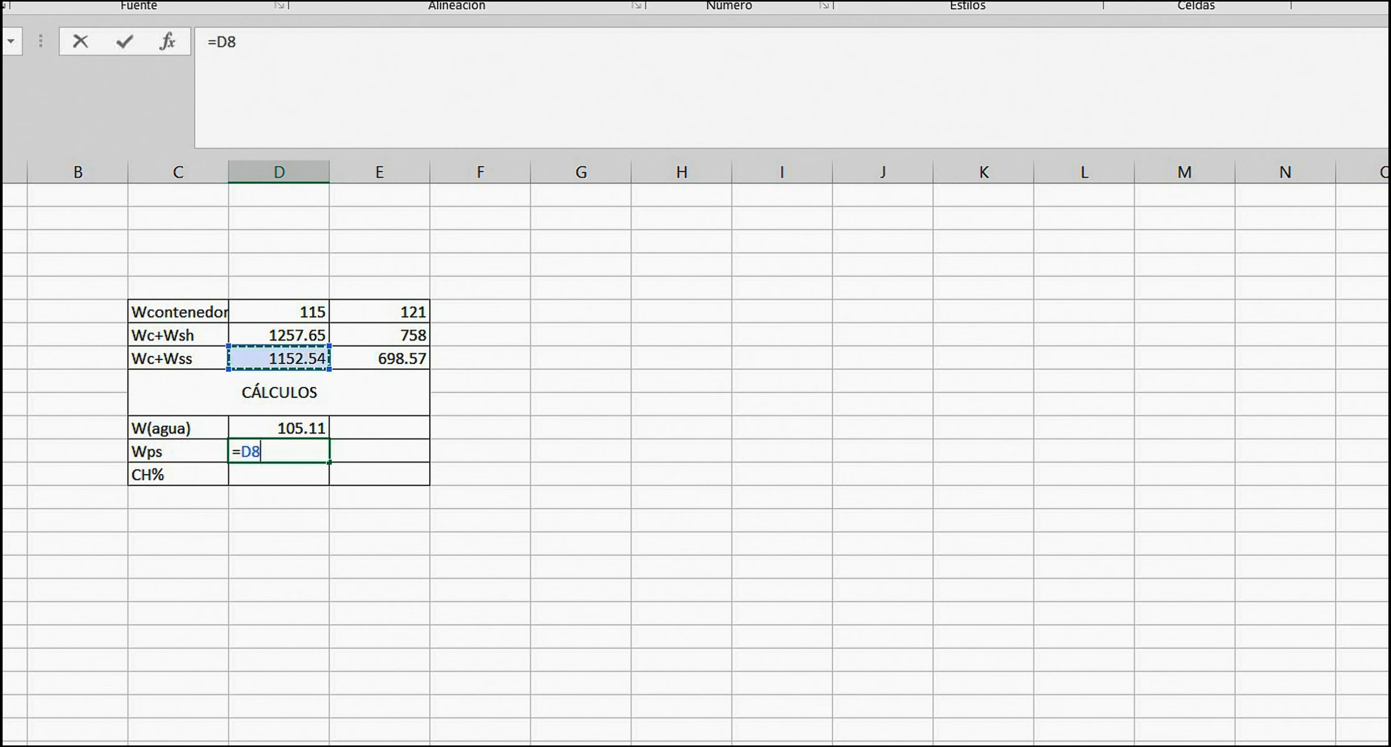
type("-")
left_click(279, 311)
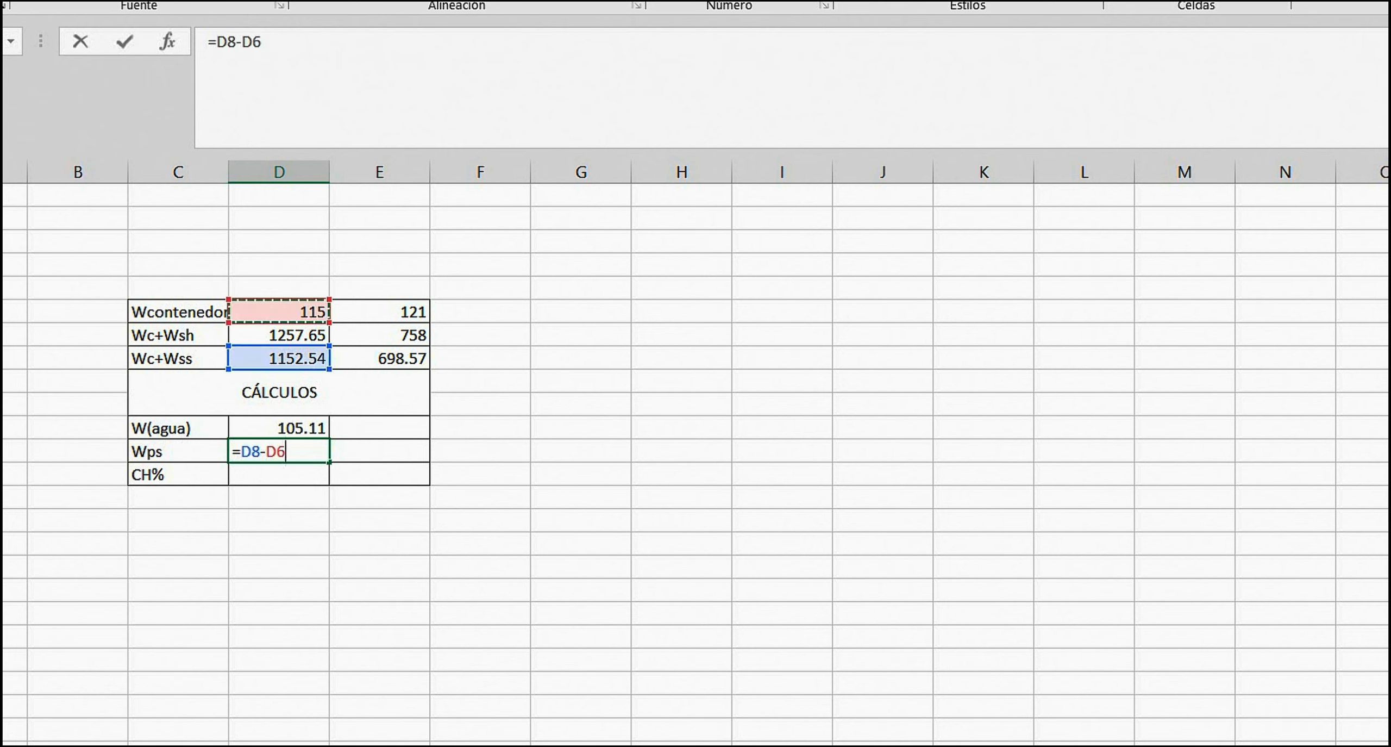
key("Return")
Step: Enter a moisture content CH% formula in D13 that divides water weight D11 by solid weight D12 and multiplies by 100
type("=")
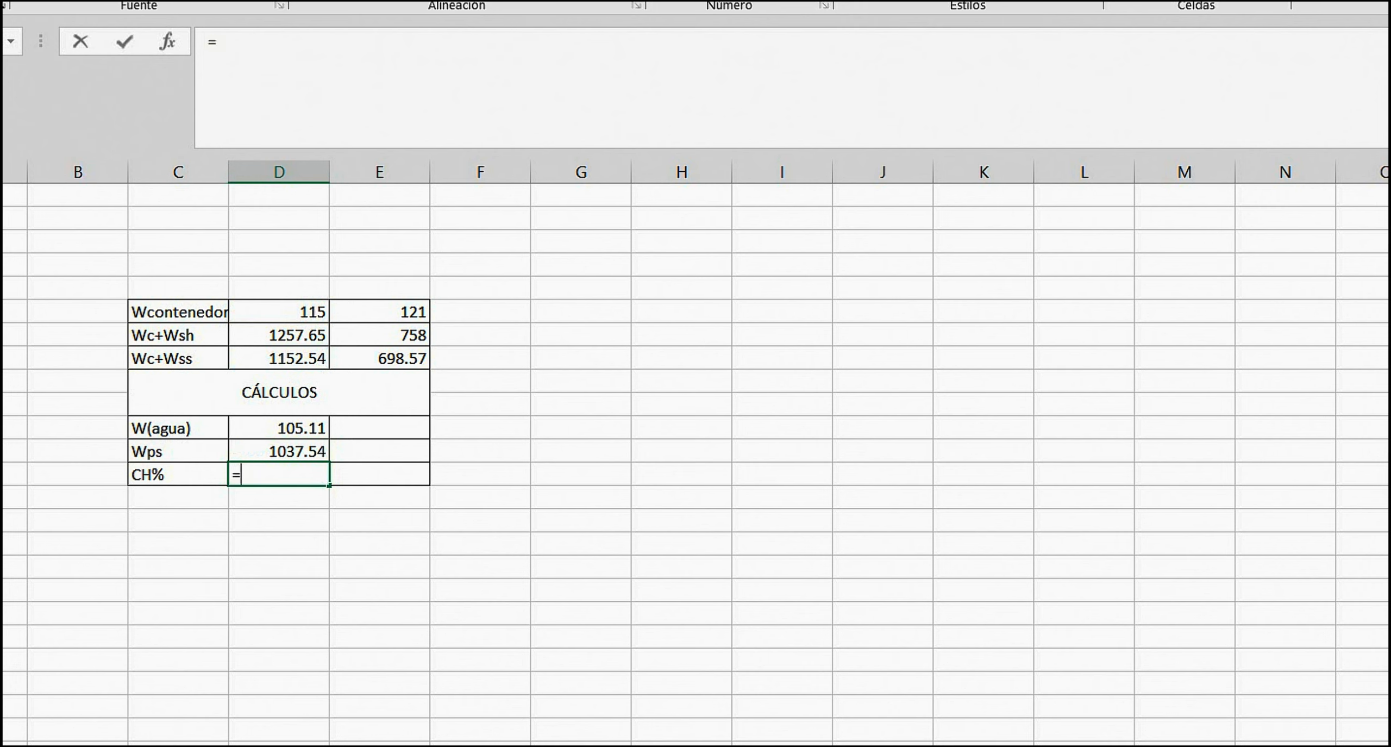
left_click(279, 428)
type("*100")
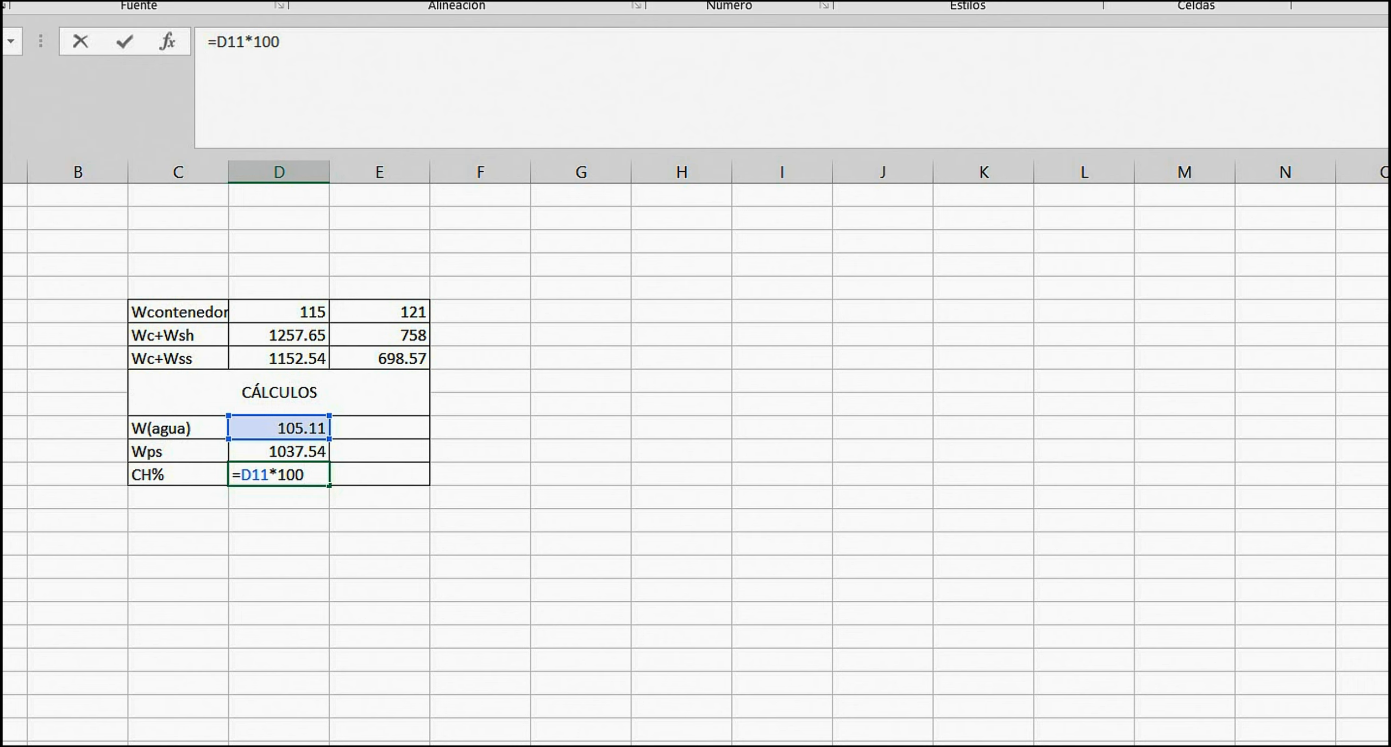
type("/")
left_click(270, 475)
type("/")
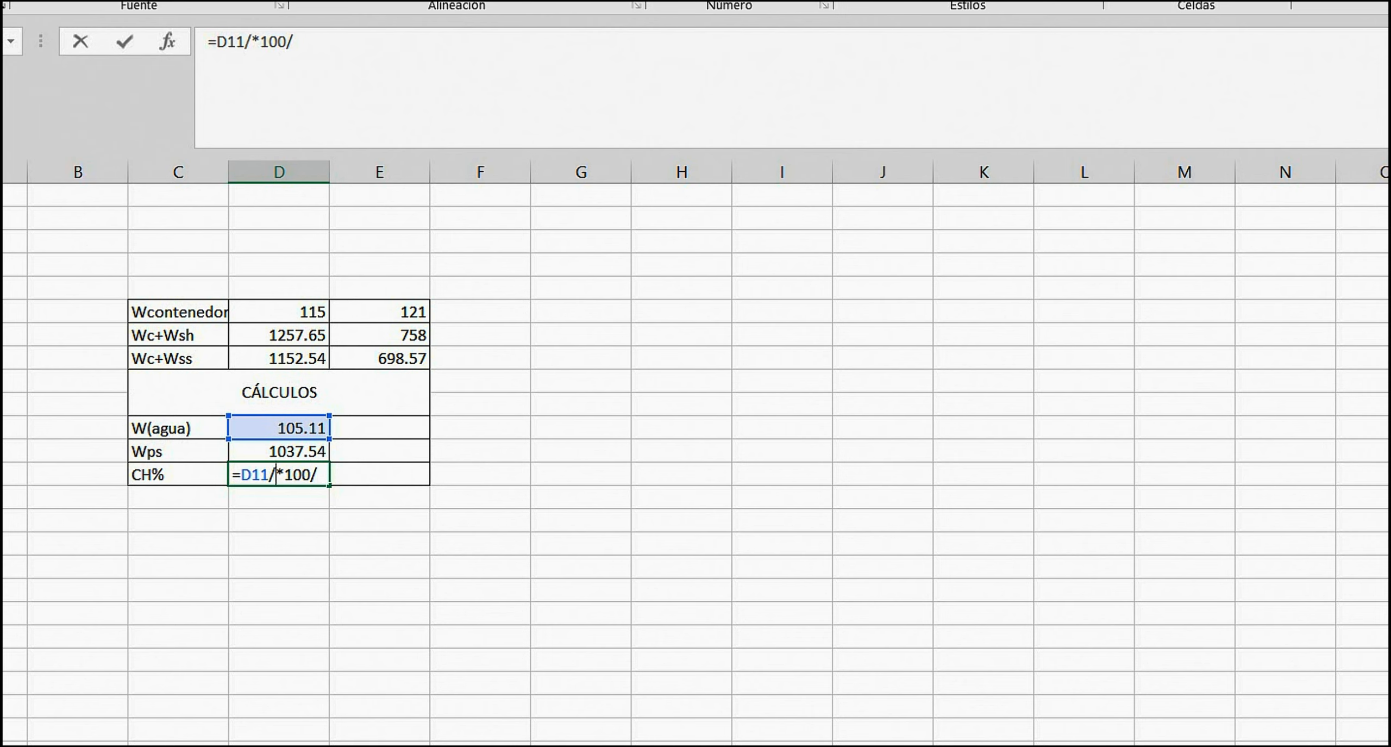
type("D12)")
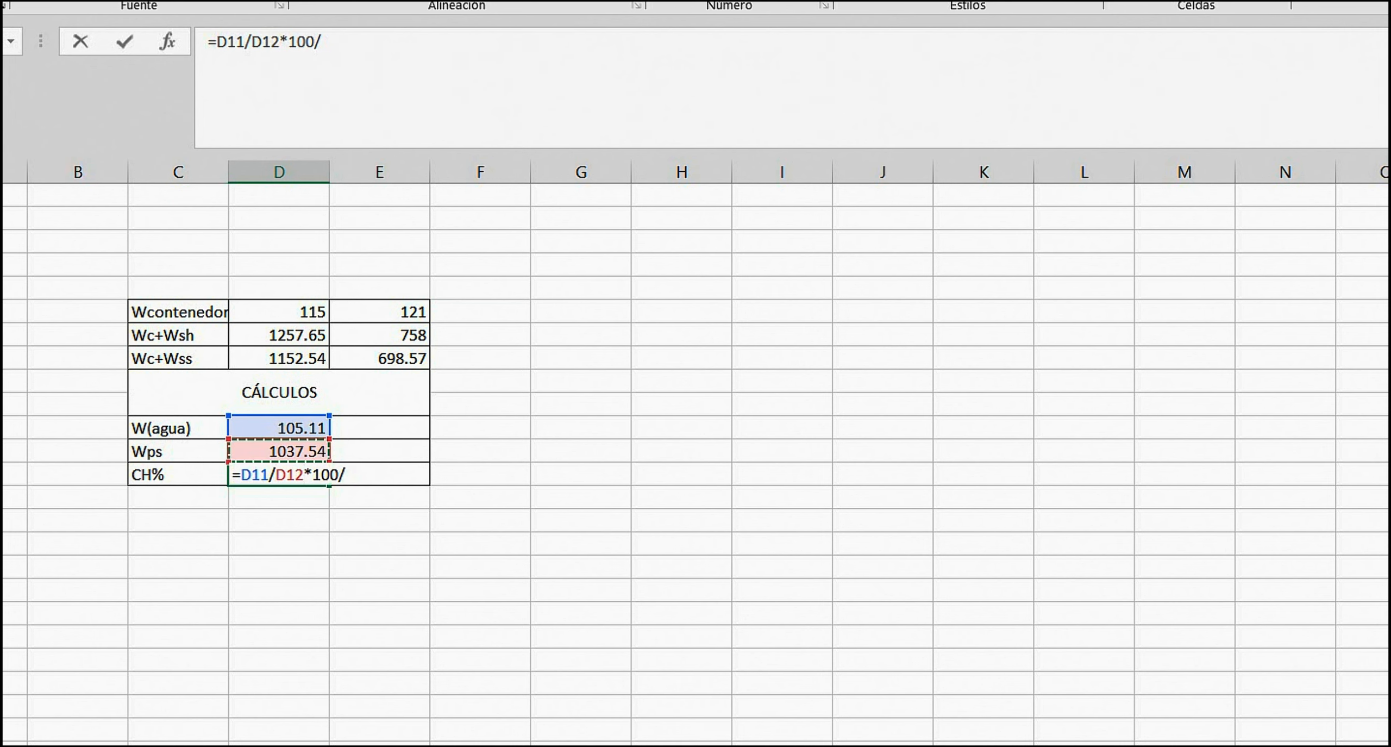
key("Return")
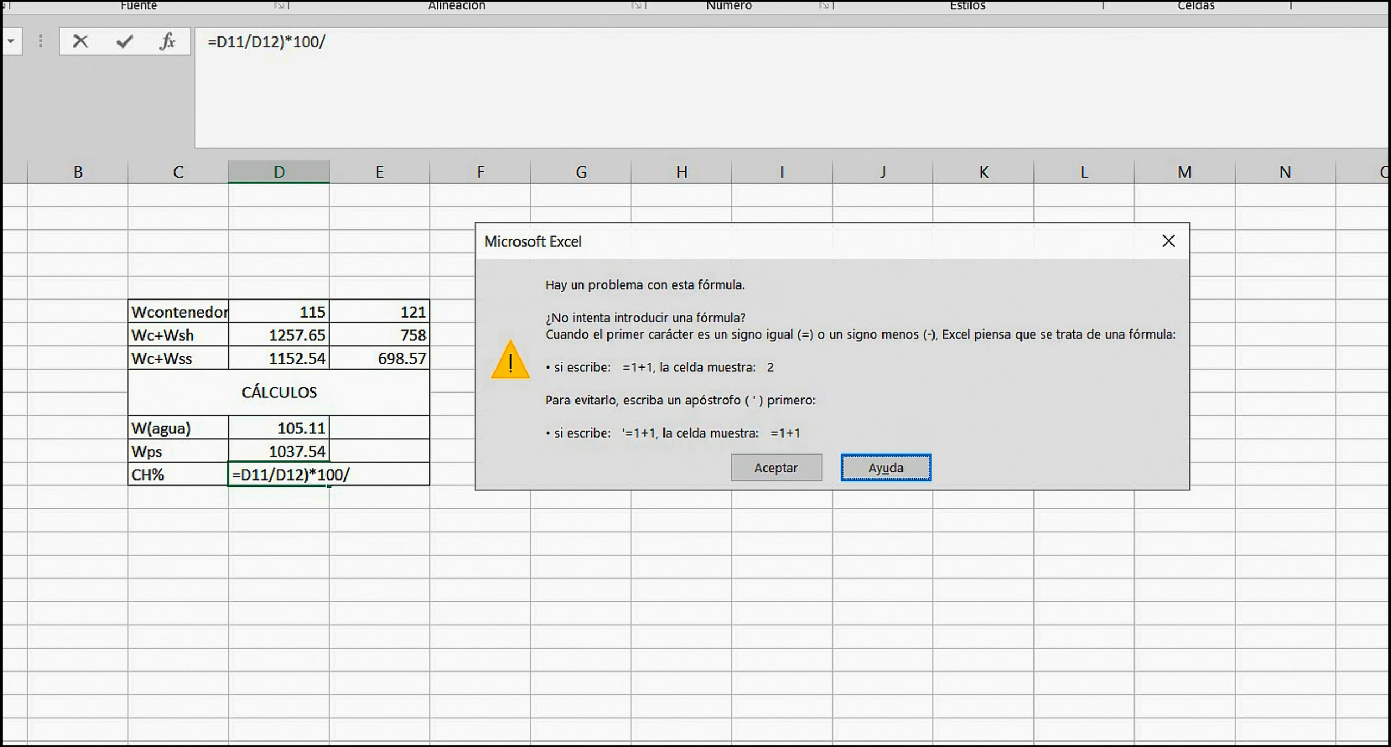
Step: Correct the parentheses and remove the trailing slash so the CH% formula in D13 reads =(D11/D12)*100
key("Escape")
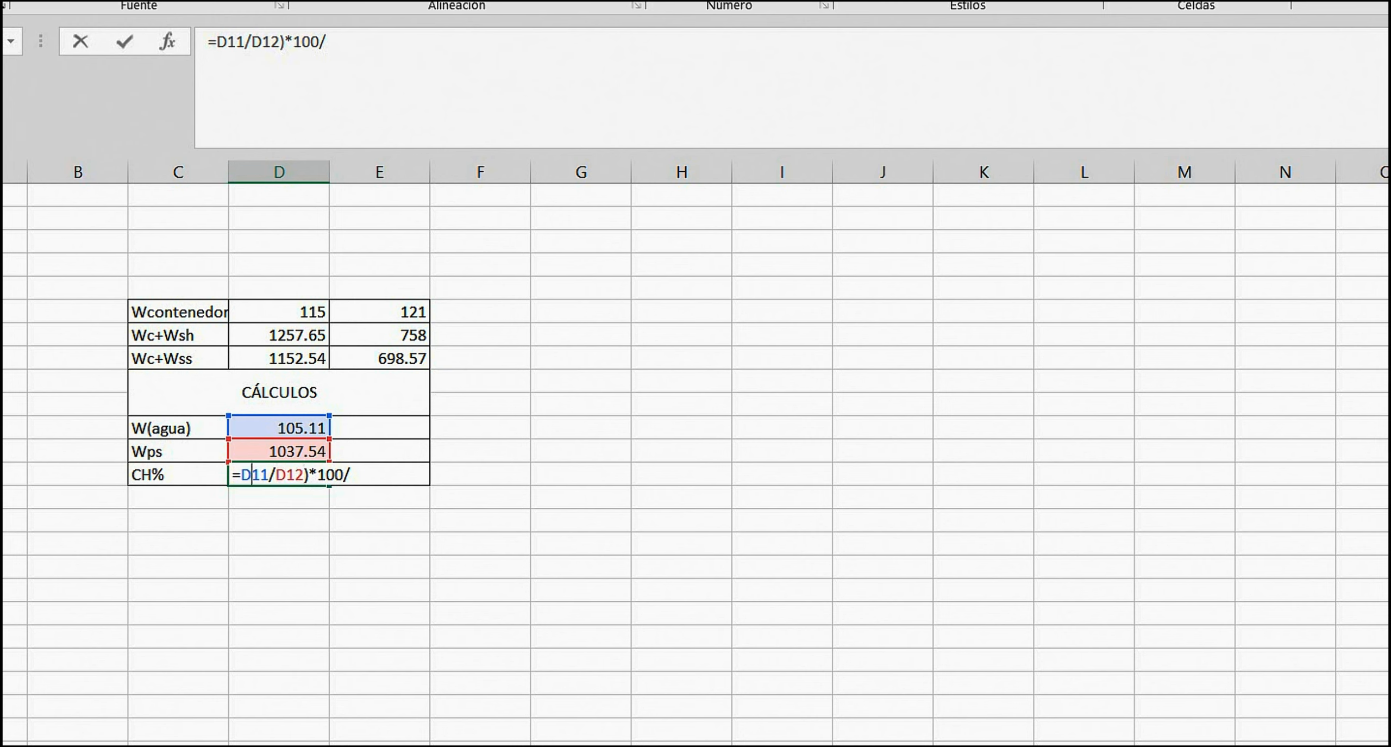
key("Left")
type("(")
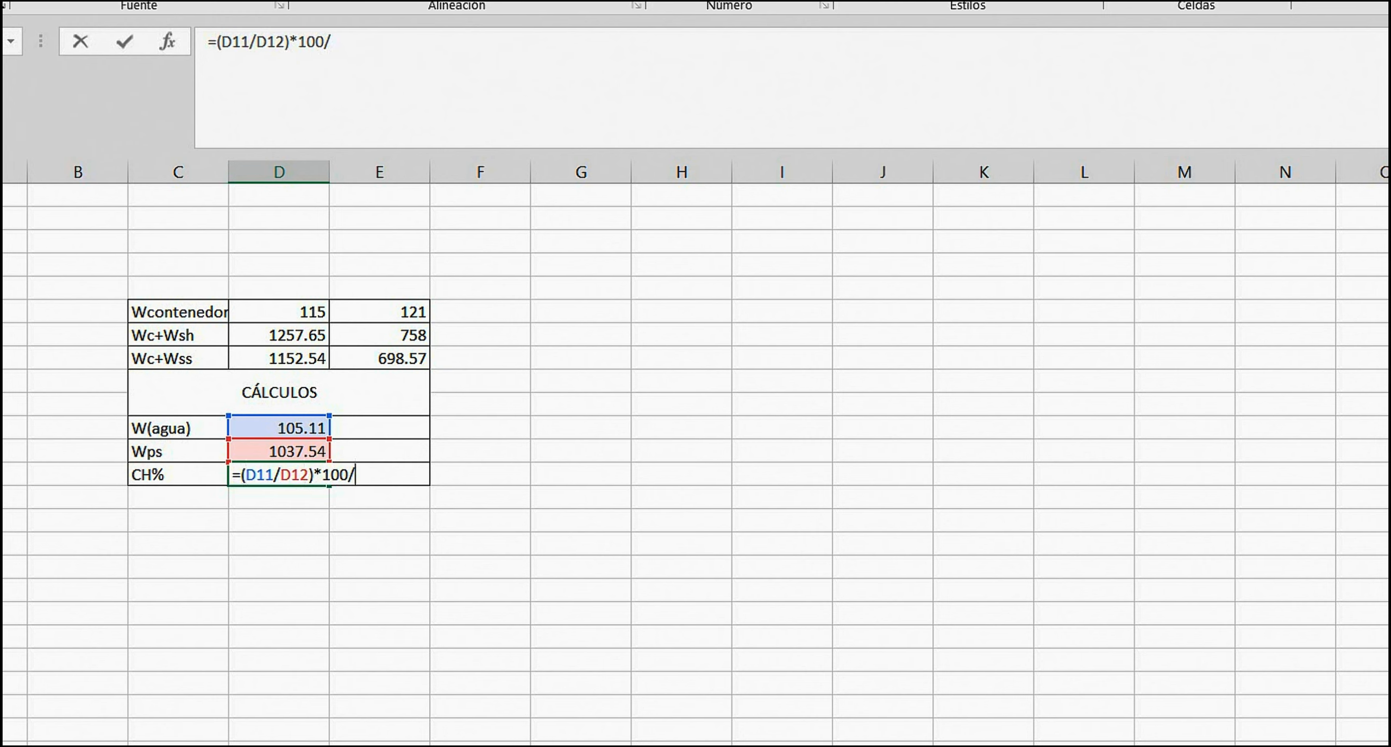
key("BackSpace")
key("Return")
Step: Center the calculation cells D11:E13 and the input weights in D6:E8 horizontally
left_click(379, 427)
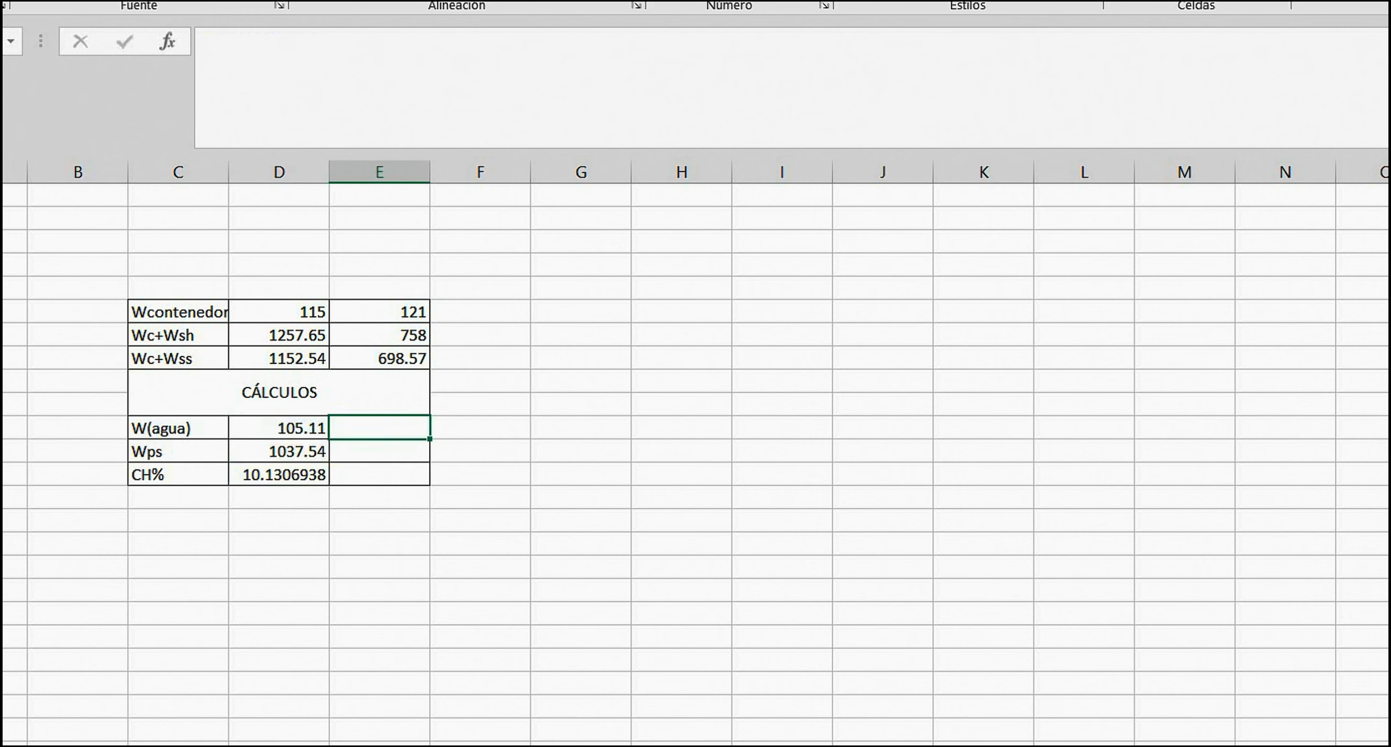
left_click(278, 451)
left_click(380, 543)
left_click_drag(379, 474, 178, 312)
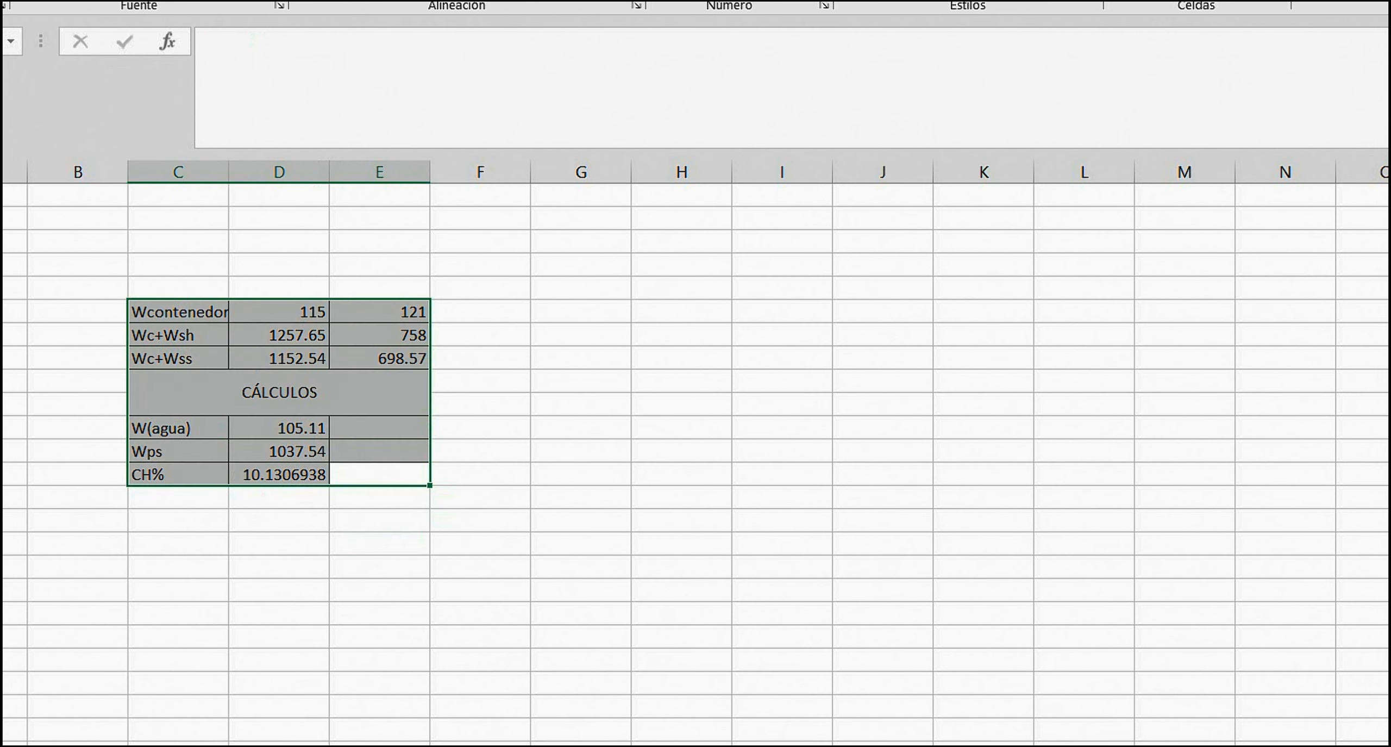
left_click_drag(379, 474, 279, 427)
left_click(379, 311)
left_click(379, 358)
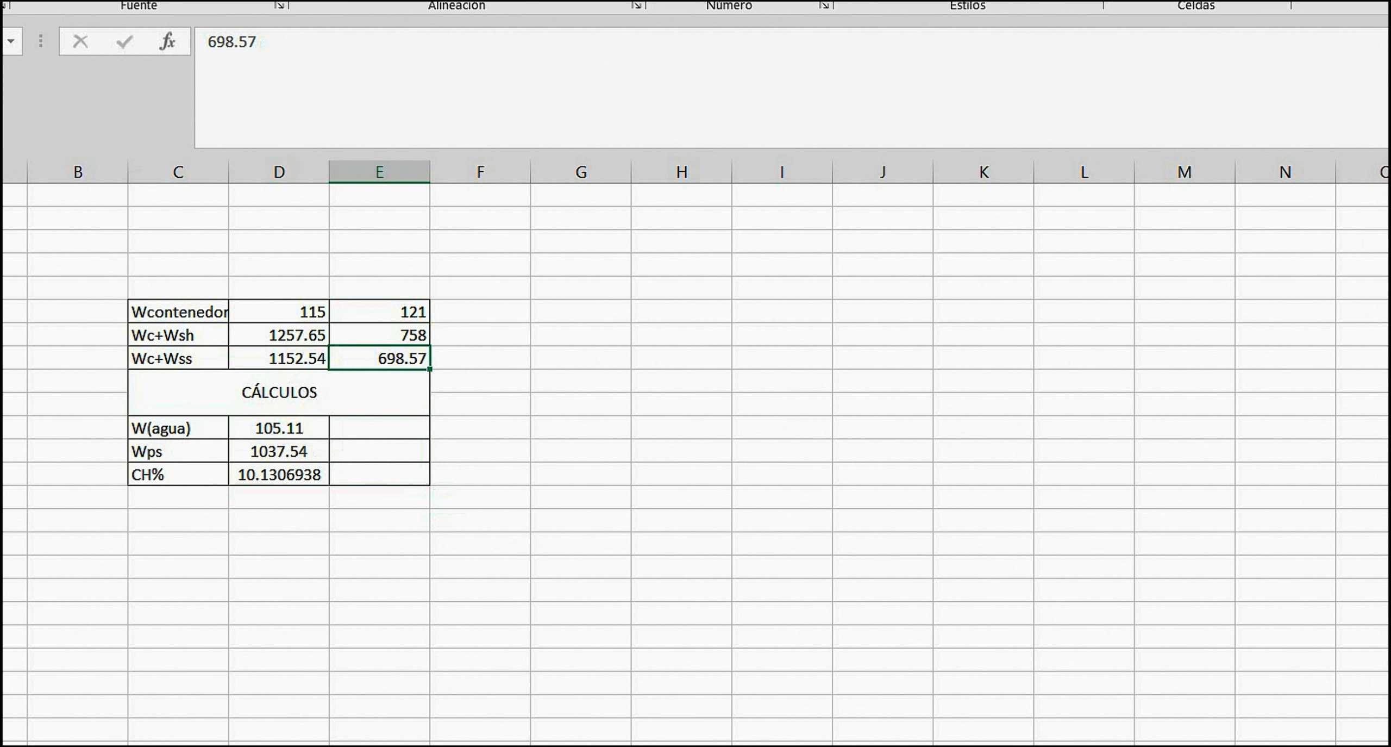
left_click_drag(379, 358, 279, 311)
key("Return")
Step: Calculate the water weight W(agua) for the 121 g container in E11 with =E7-E8
left_click(379, 427)
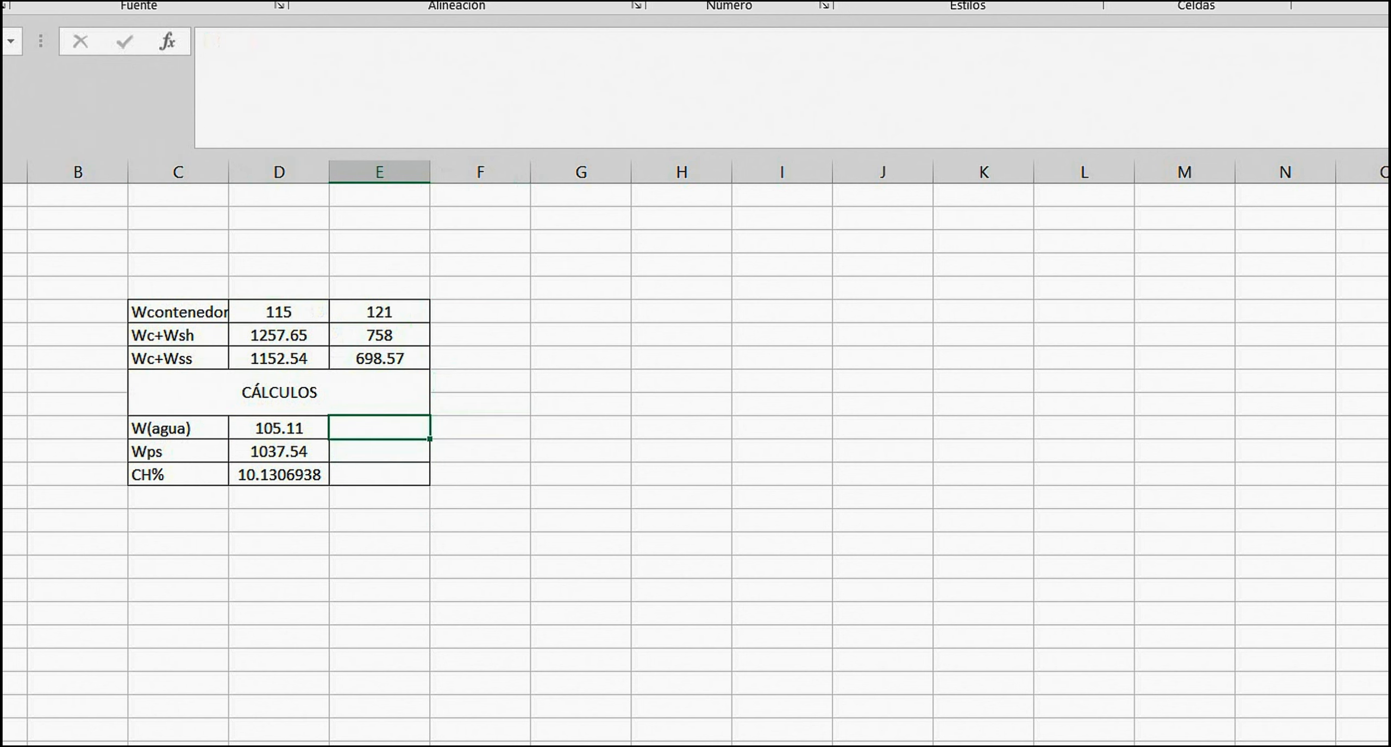
type("=")
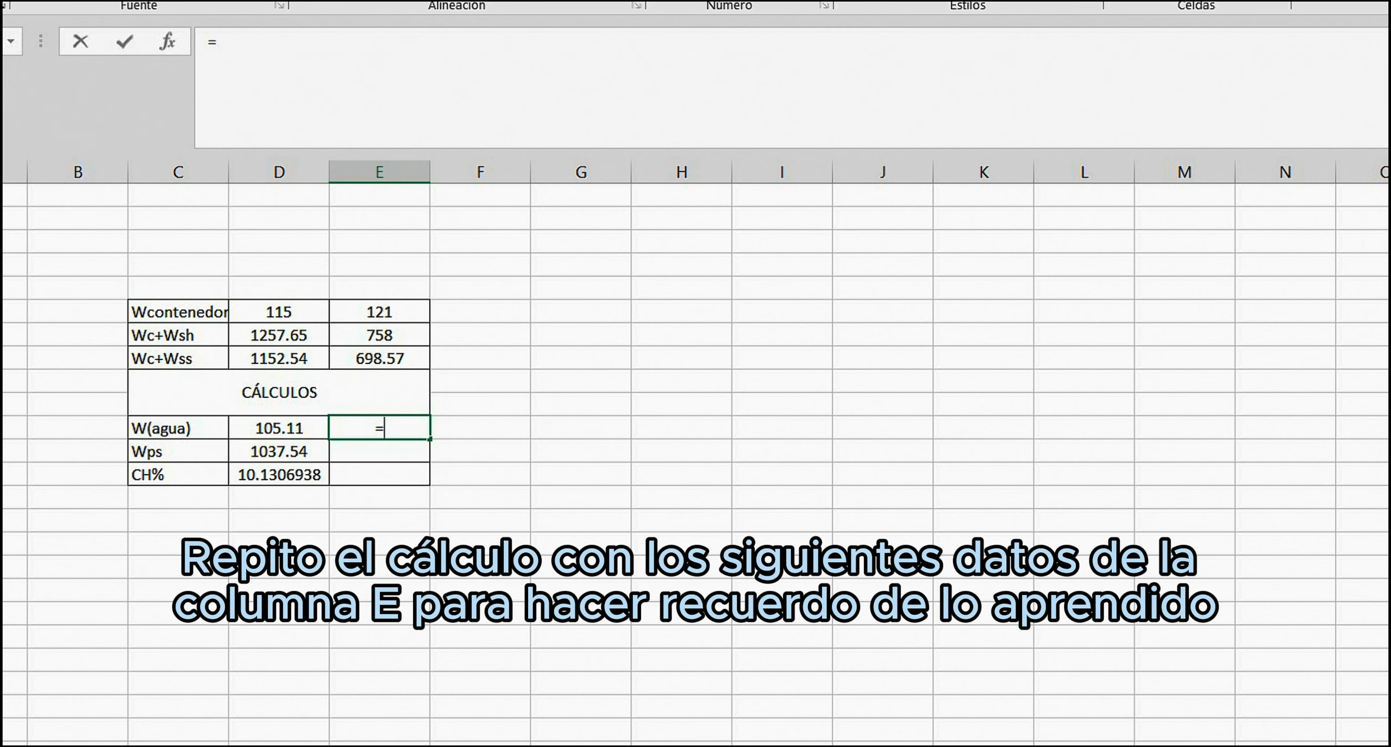
left_click(380, 335)
type("-")
left_click(379, 358)
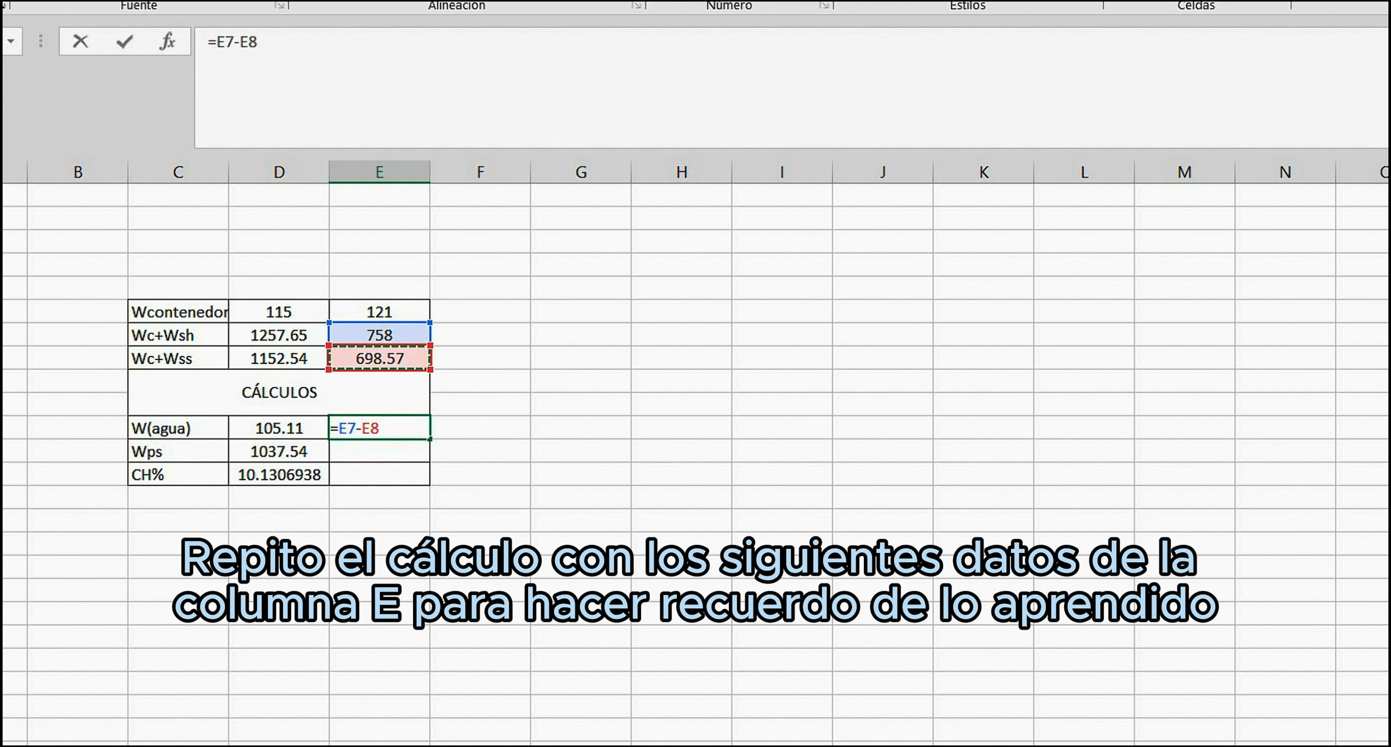
key("Return")
Step: Calculate the solid particle weight Wps for the 121 g container in E12 with =E8-E6
type("=")
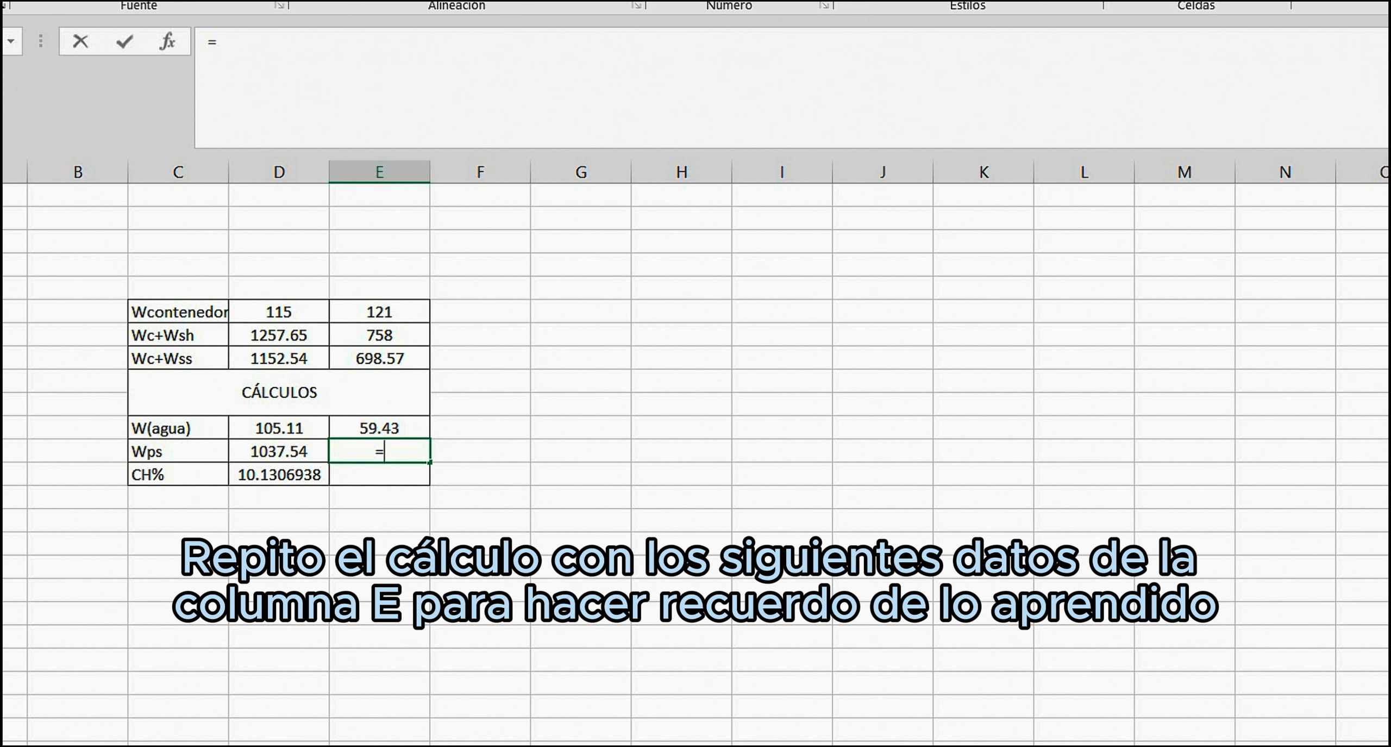
left_click(380, 358)
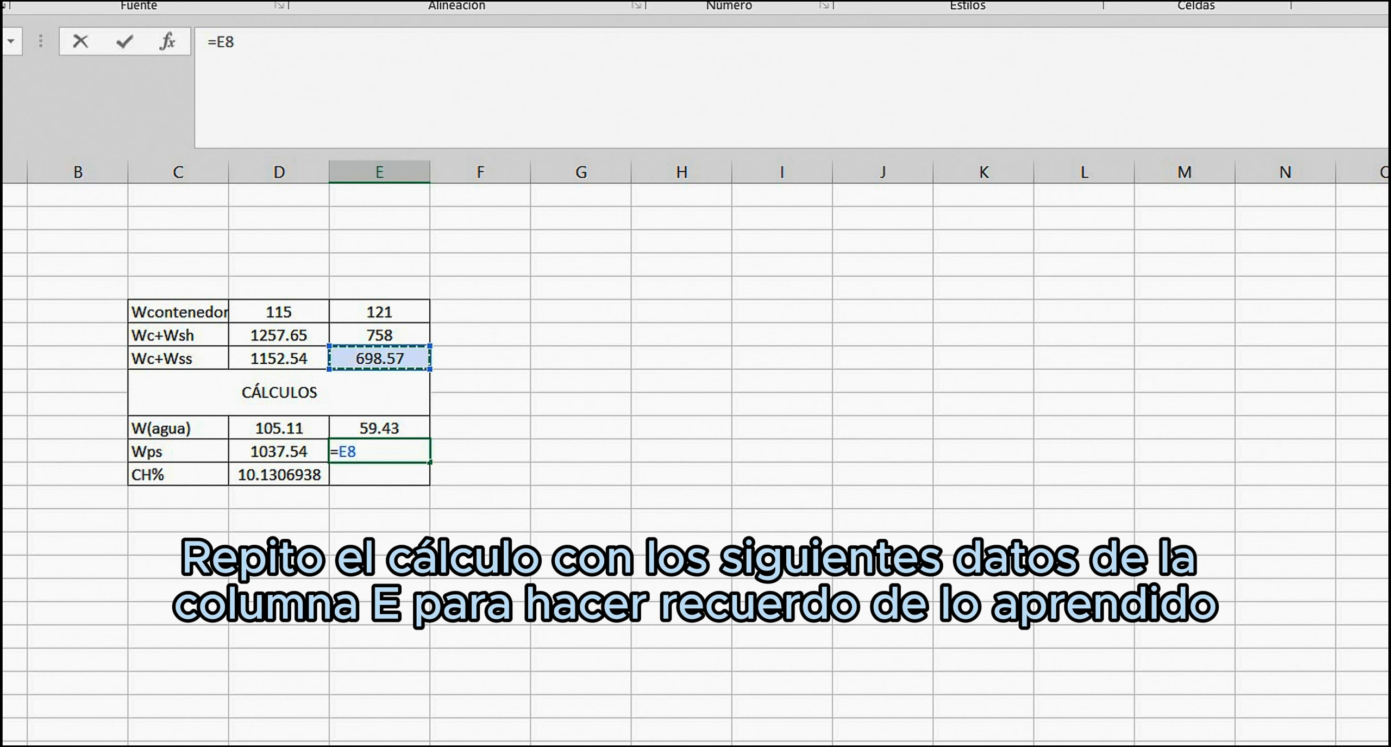
type("-E6")
key("Return")
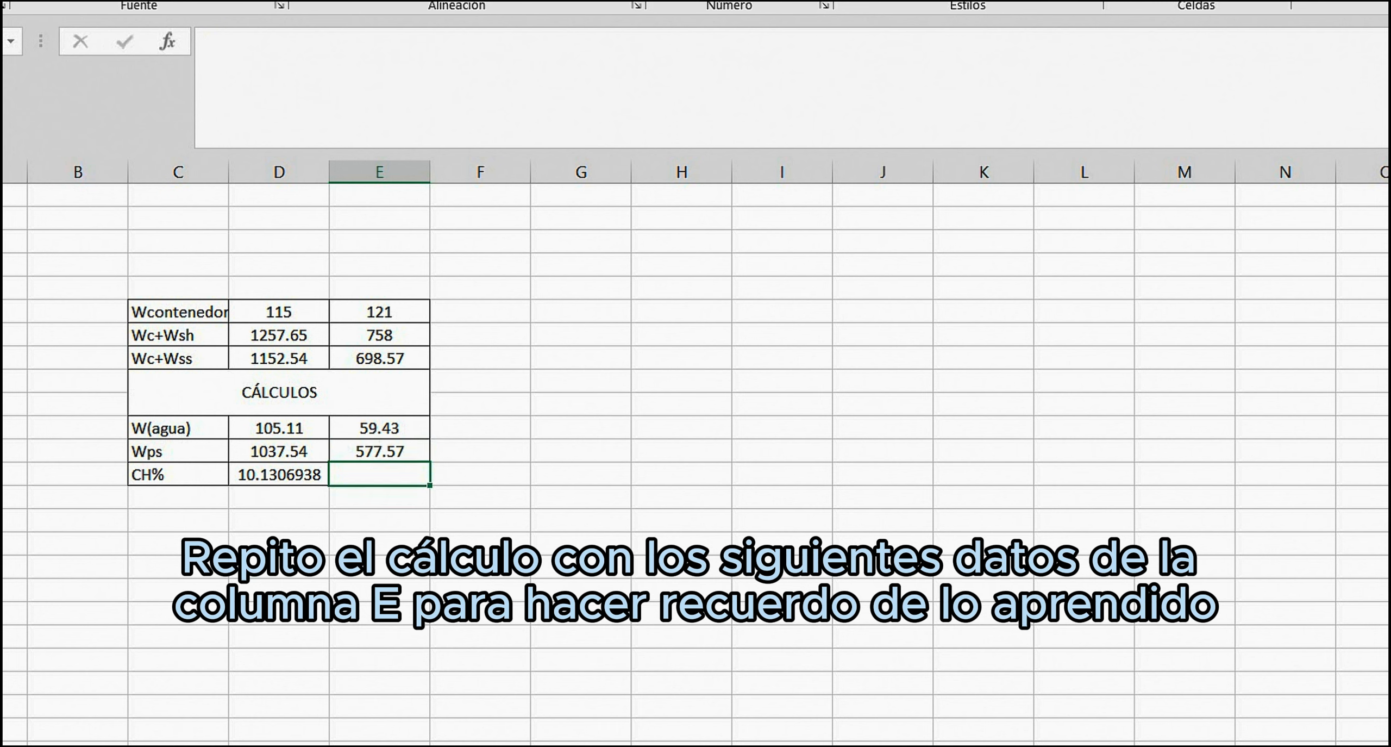
Step: Start the moisture content CH% formula for the 121 g container in E13
type("=")
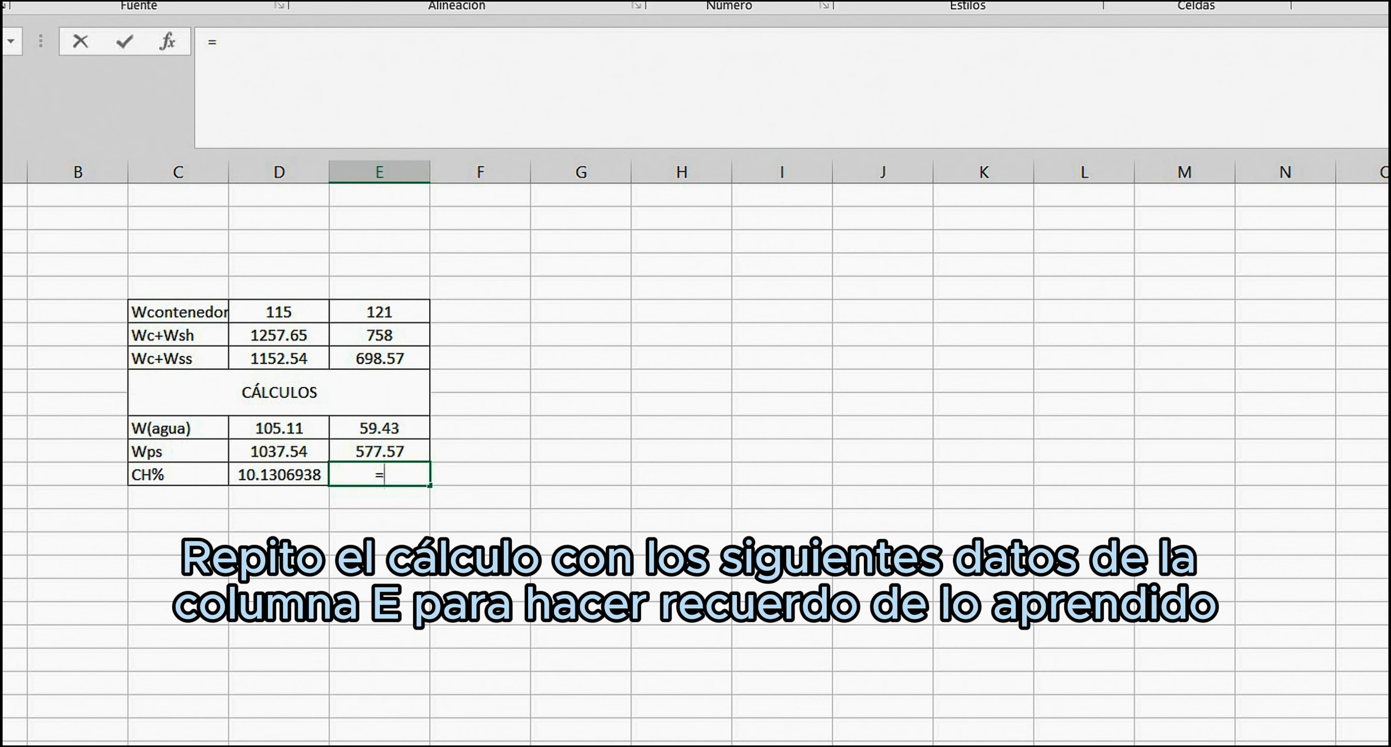